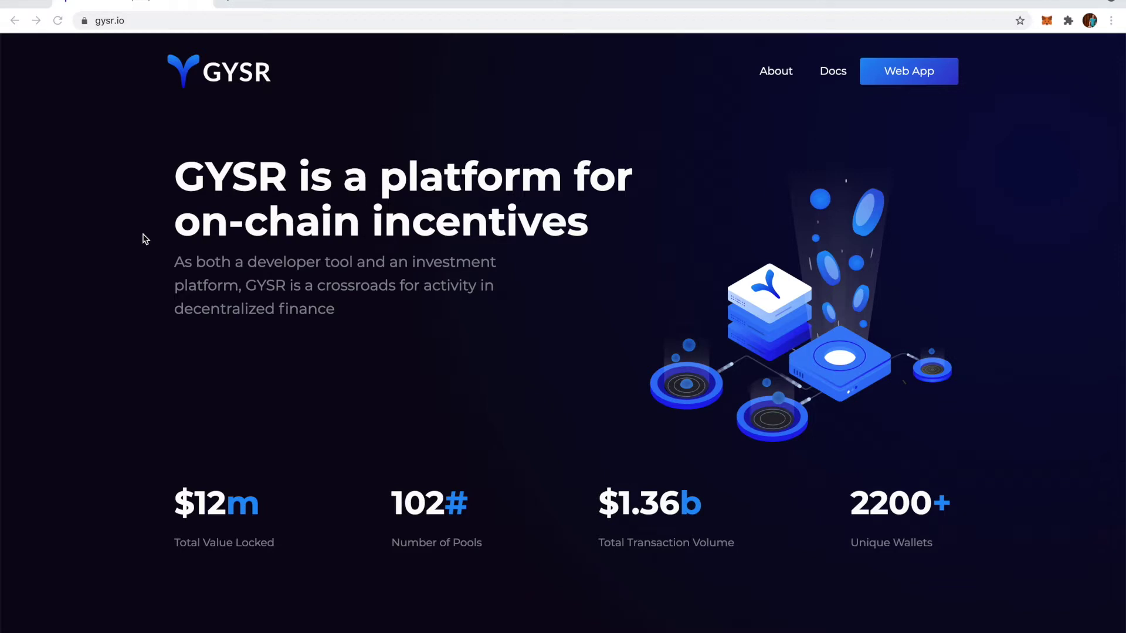
Step: Launch the GYSR web app from the gysr.io homepage's Web App button
{"action": "left_click", "coordinate": [926, 73]}
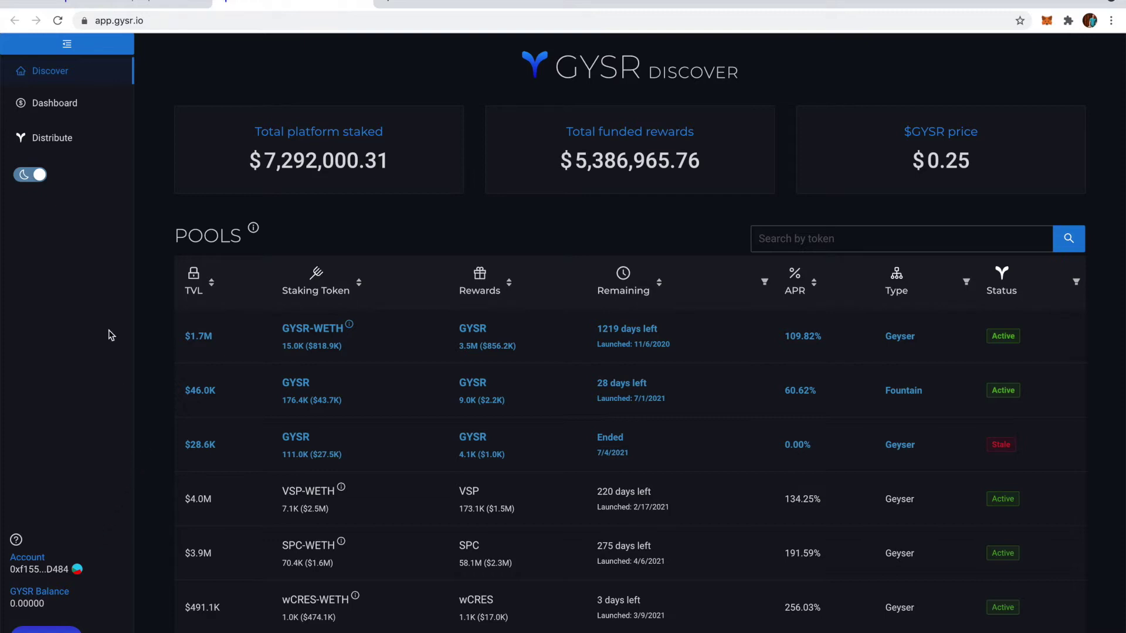
Step: Go to Discover and open the VSP-WETH Geyser pool from the Pools table
{"action": "left_click", "coordinate": [72, 82]}
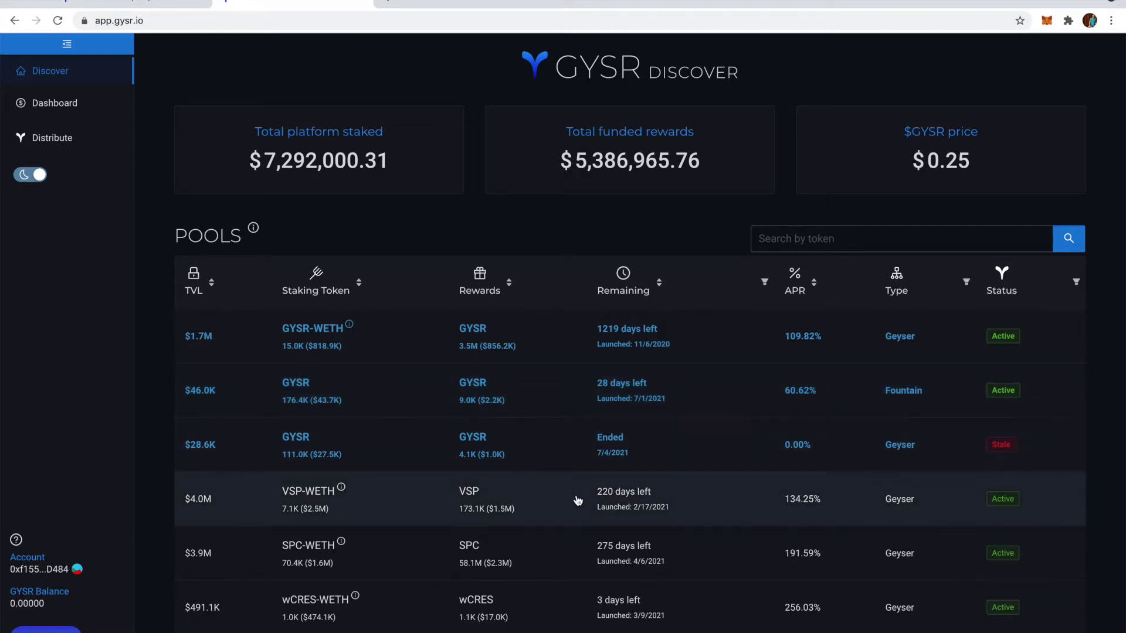
{"action": "left_click", "coordinate": [577, 500]}
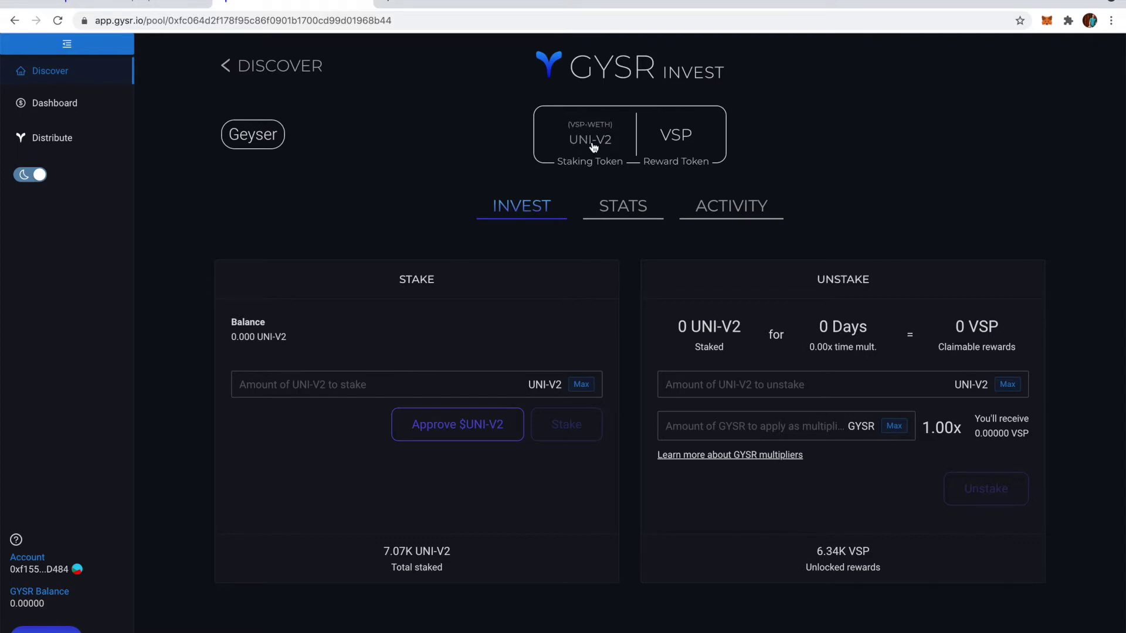
{"action": "left_click", "coordinate": [393, 378]}
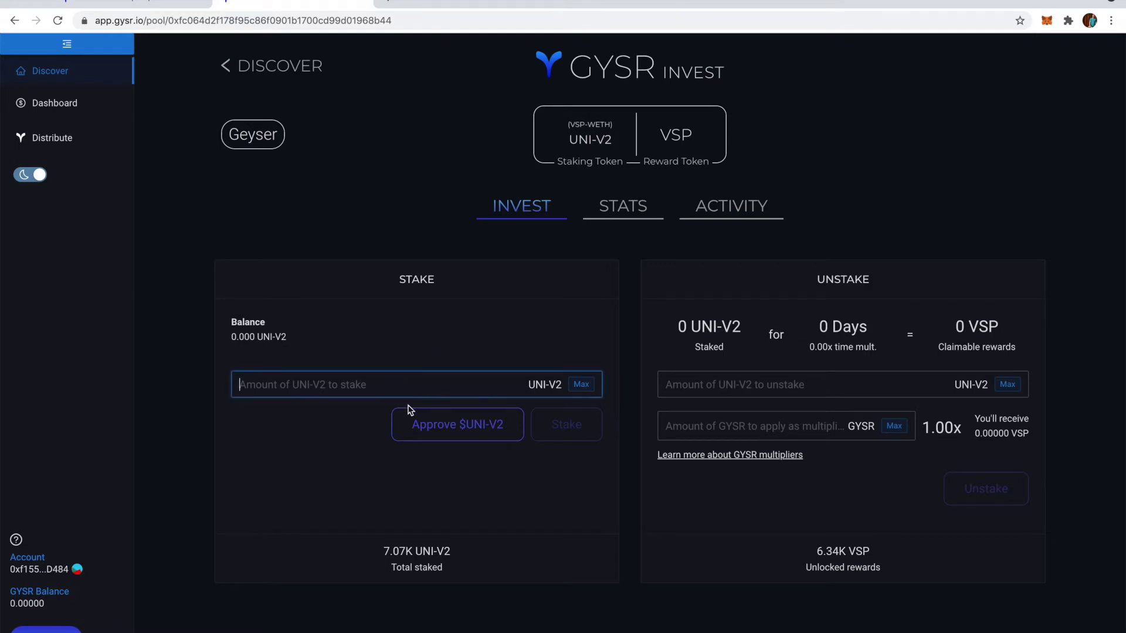
{"action": "type", "text": "10"}
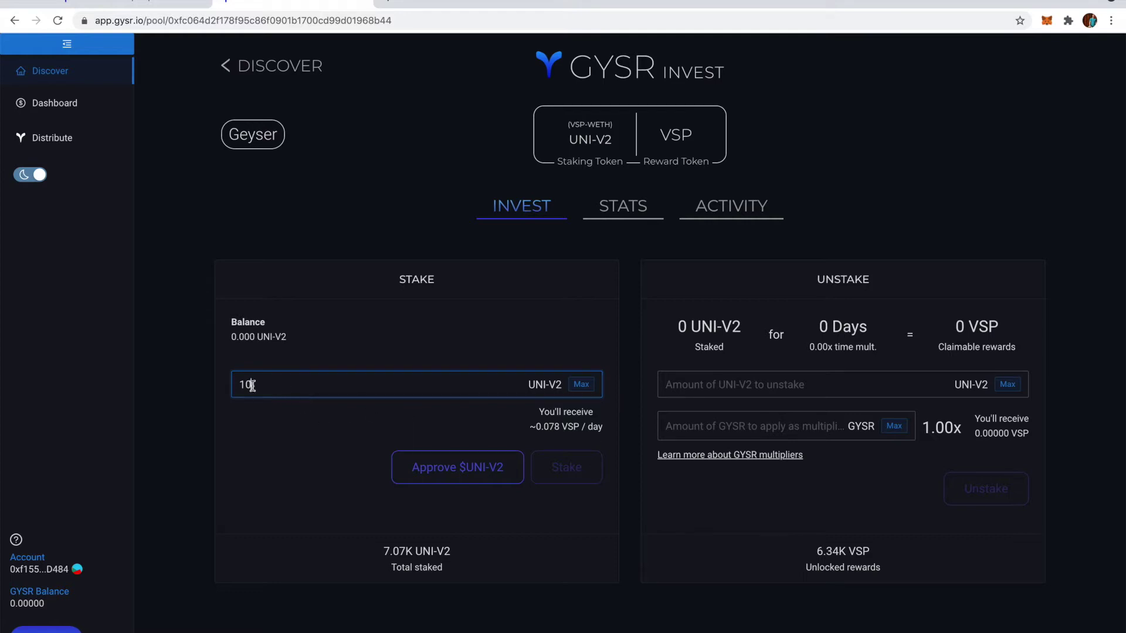
{"action": "left_click_drag", "start_coordinate": [252, 384], "coordinate": [241, 385]}
{"action": "left_click", "coordinate": [426, 386]}
{"action": "key", "text": "BackSpace"}
{"action": "key", "text": "BackSpace"}
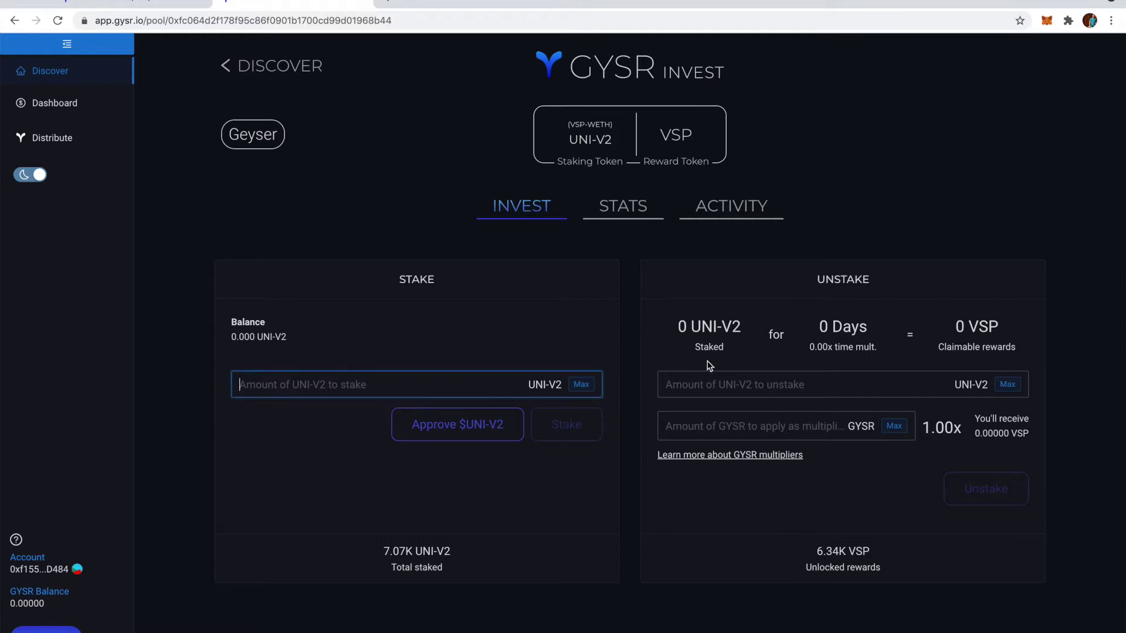
{"action": "left_click", "coordinate": [740, 393]}
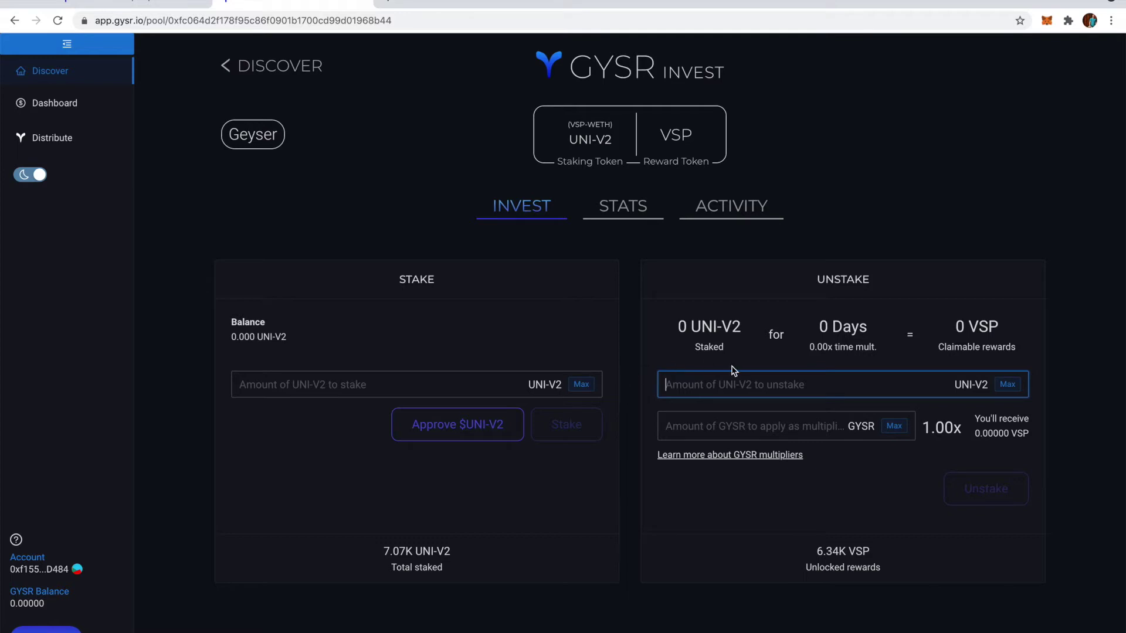
Step: Enter 10 in the unstake field, then return to the Discover pools list
{"action": "mouse_move", "coordinate": [843, 348]}
{"action": "type", "text": "10"}
{"action": "left_click", "coordinate": [772, 427]}
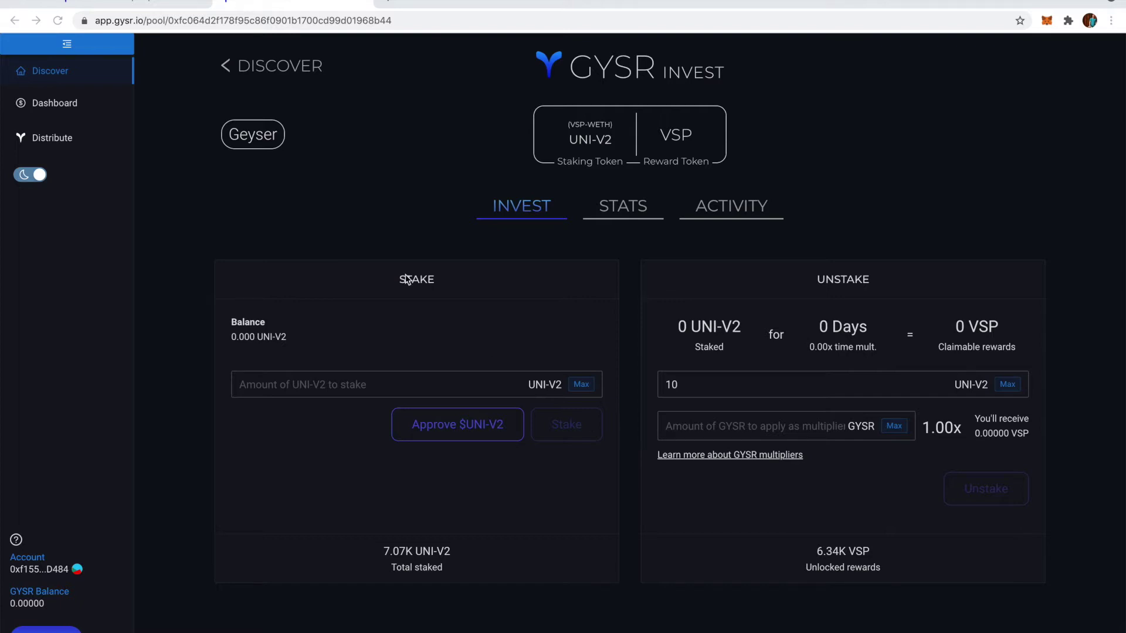
{"action": "left_click", "coordinate": [61, 75]}
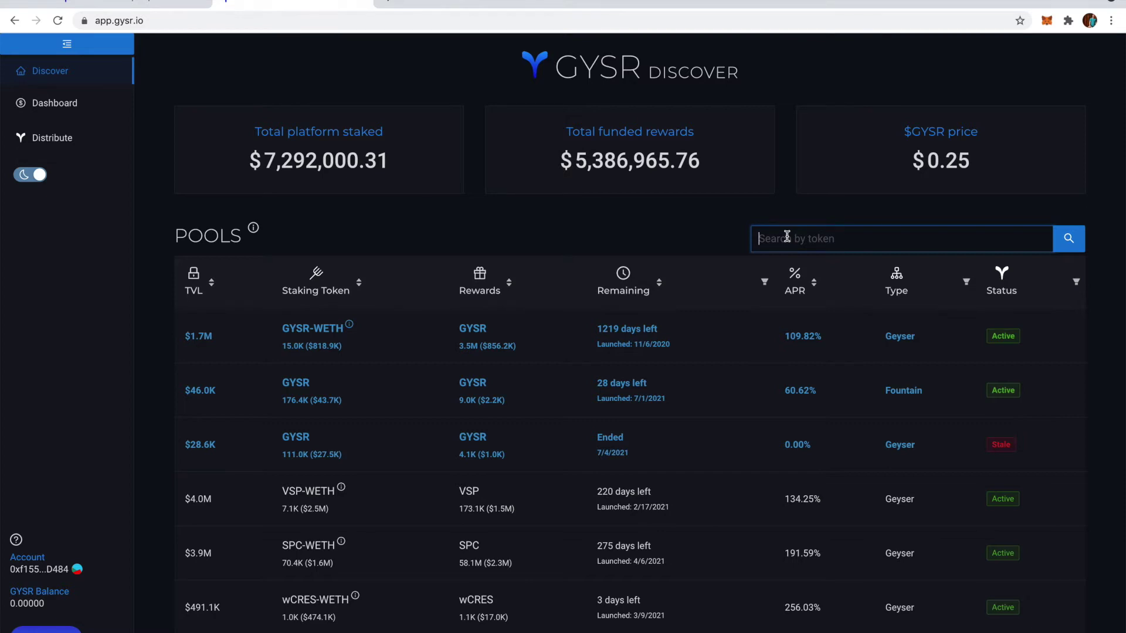
Step: Search pools by token 'set' and open the active SETS-WETH Fountain pool
{"action": "type", "text": "set"}
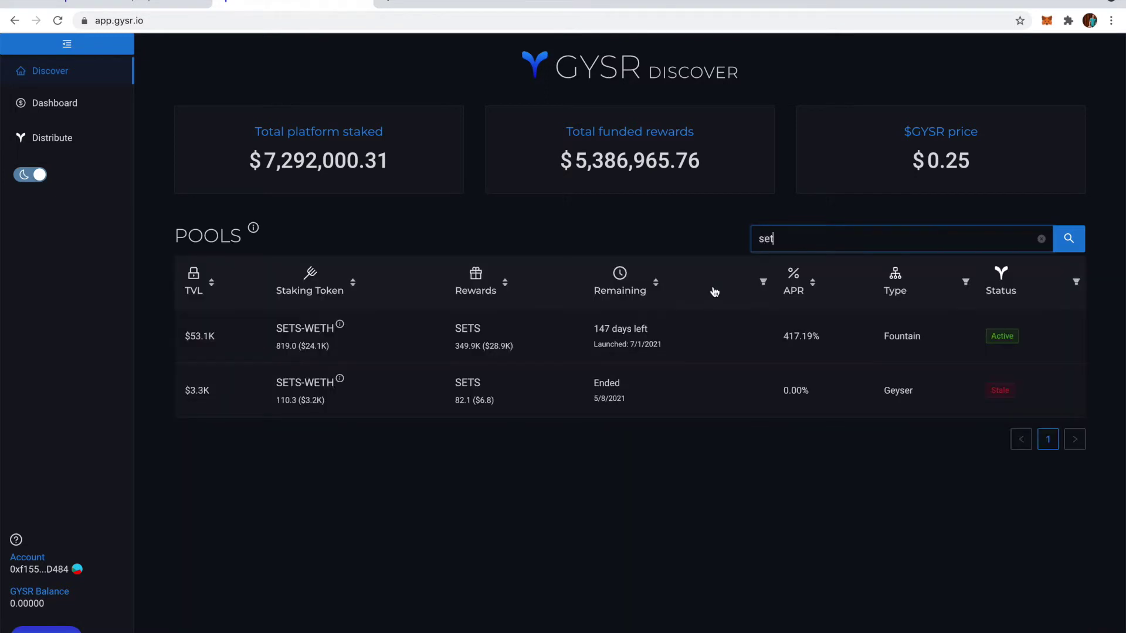
{"action": "left_click", "coordinate": [409, 344]}
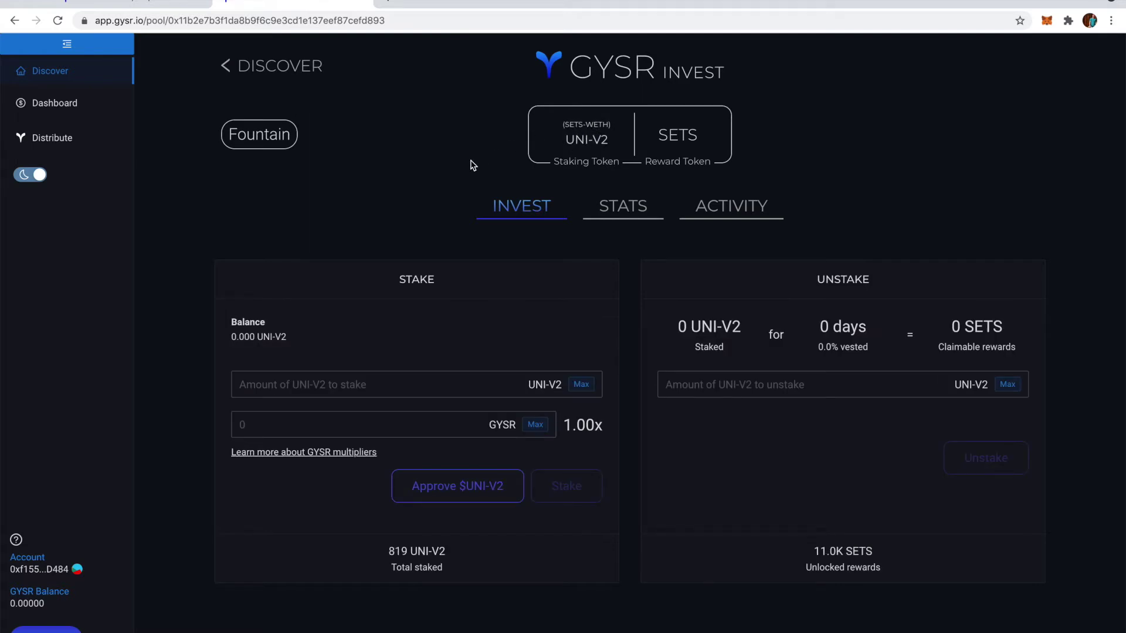
Step: Enter 10 UNI-V2 to stake and 20 GYSR for the multiplier
{"action": "left_click", "coordinate": [370, 394]}
{"action": "type", "text": "10"}
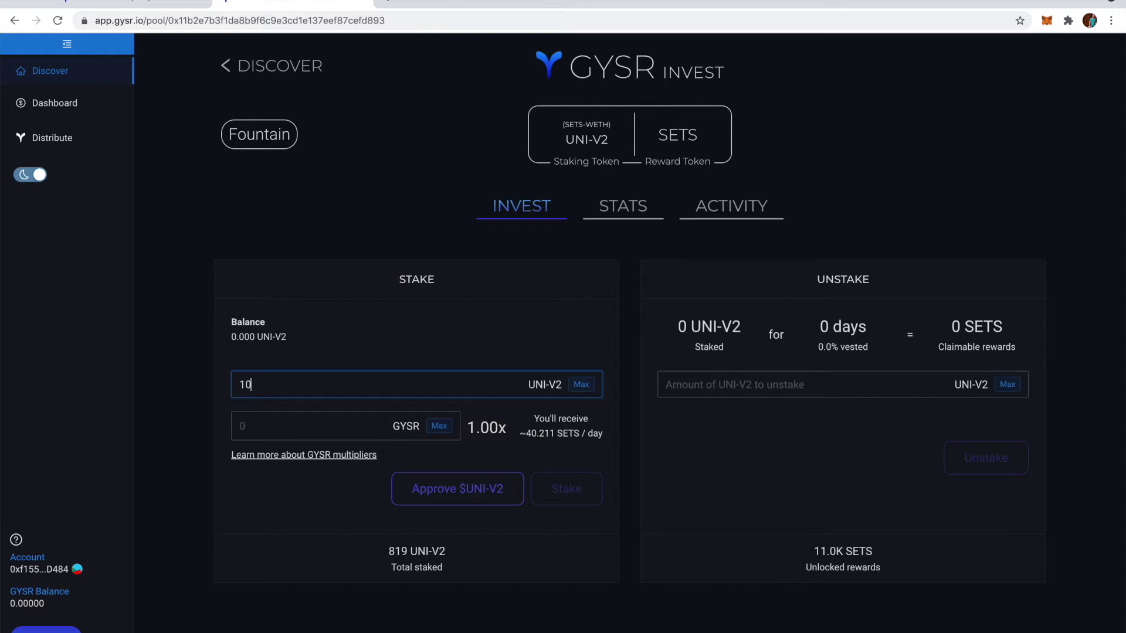
{"action": "left_click", "coordinate": [338, 427]}
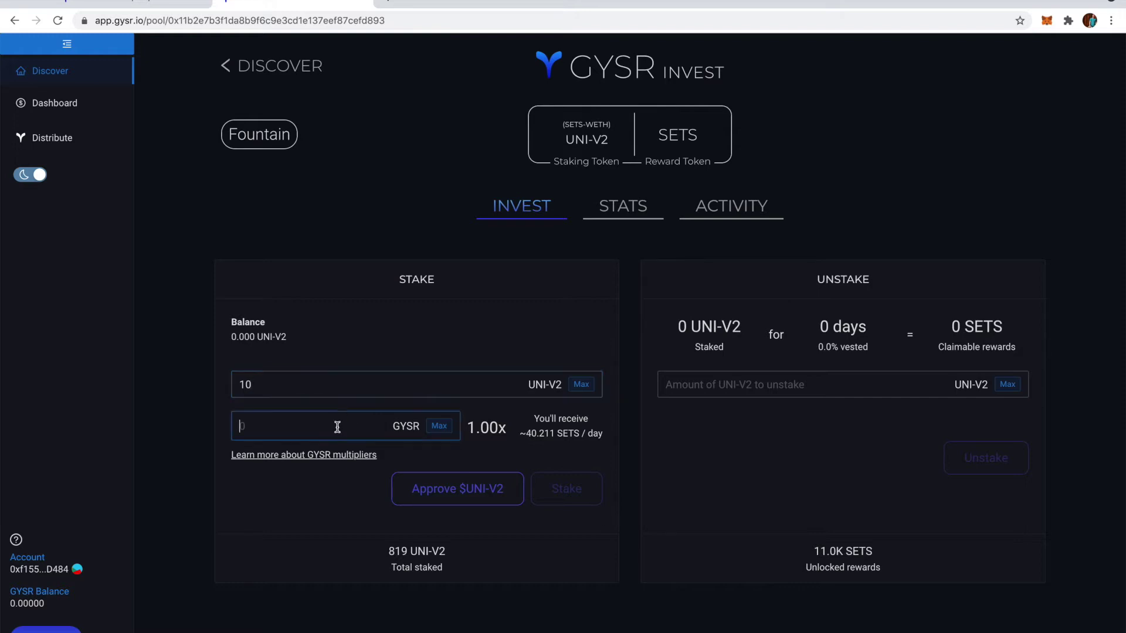
{"action": "type", "text": "10"}
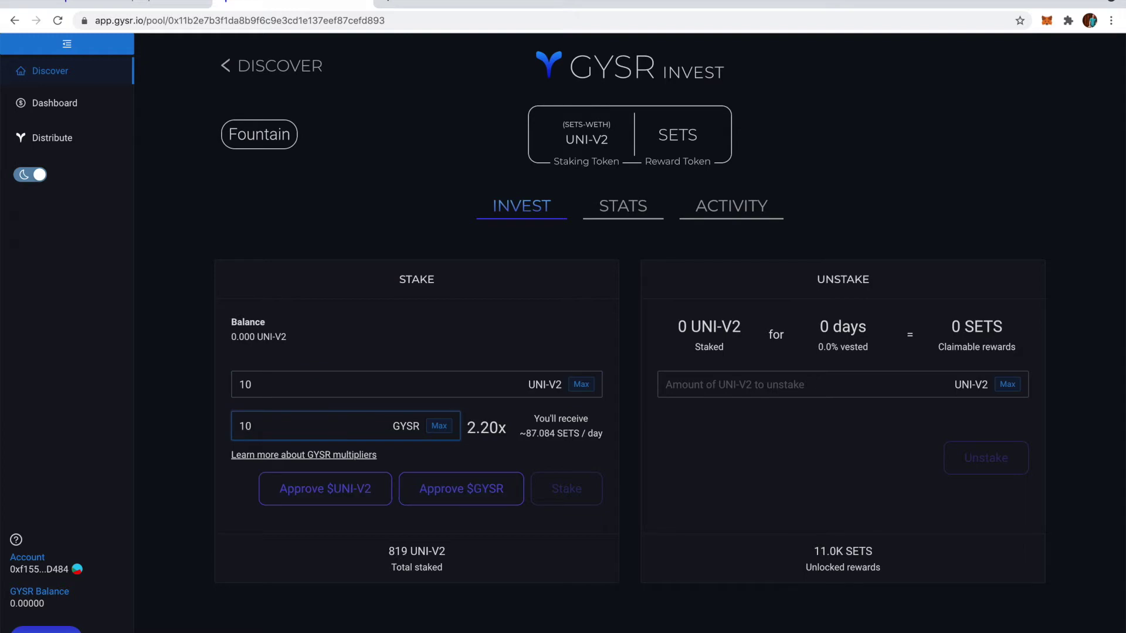
{"action": "key", "text": "BackSpace"}
{"action": "key", "text": "BackSpace"}
{"action": "type", "text": "20"}
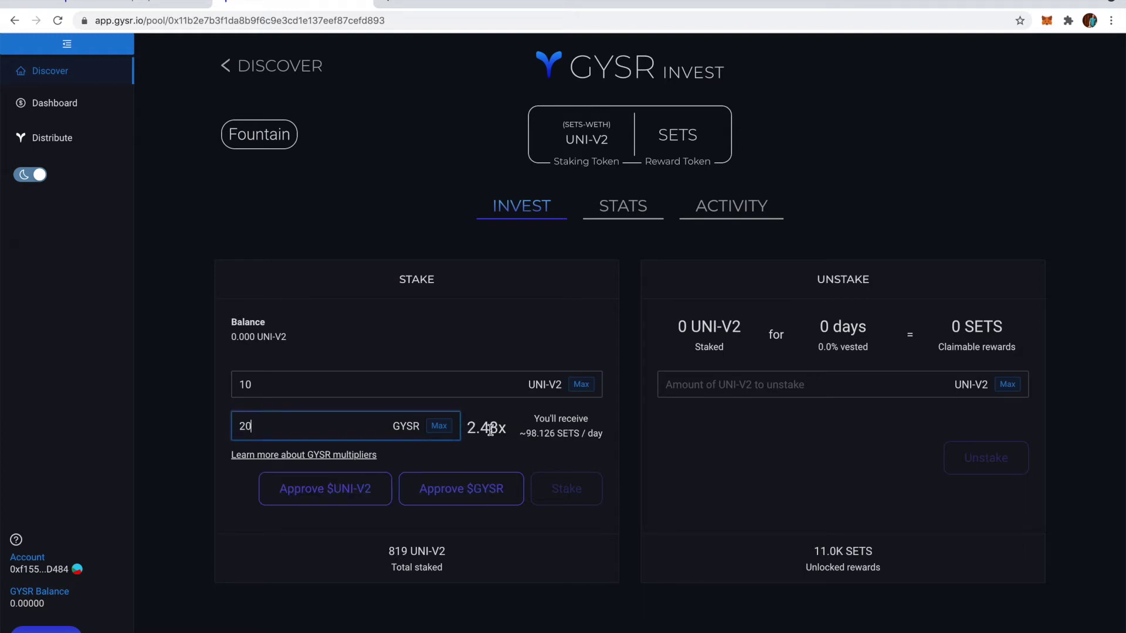
Step: Review the resulting 2.48x multiplier and ~98.126 SETS/day reward estimate
{"action": "left_click_drag", "start_coordinate": [467, 427], "coordinate": [504, 430]}
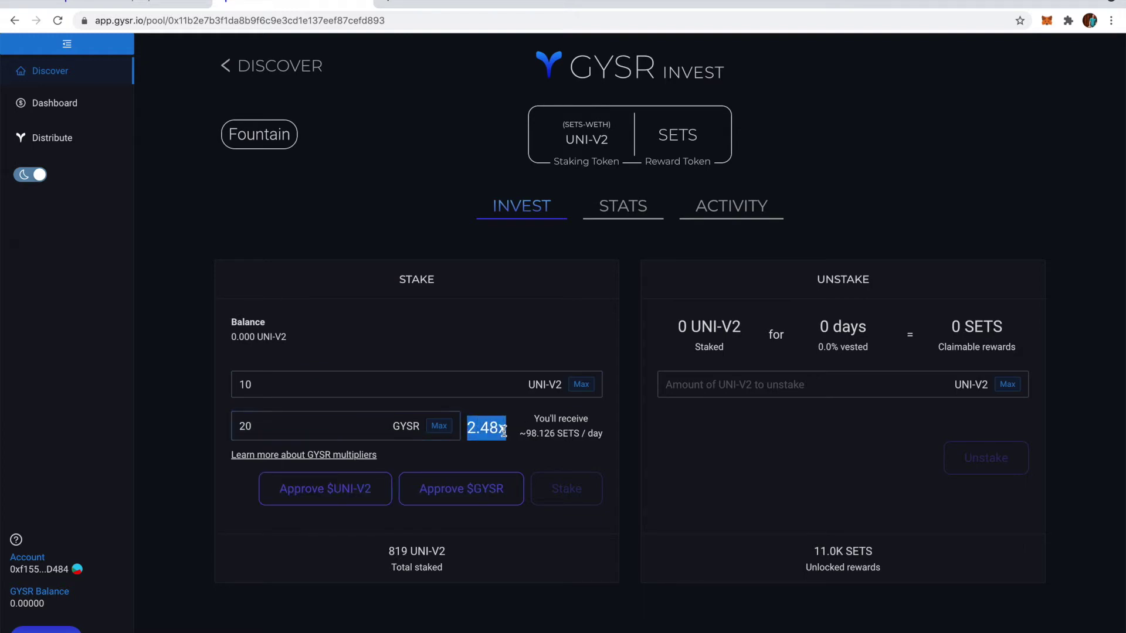
{"action": "left_click", "coordinate": [503, 431]}
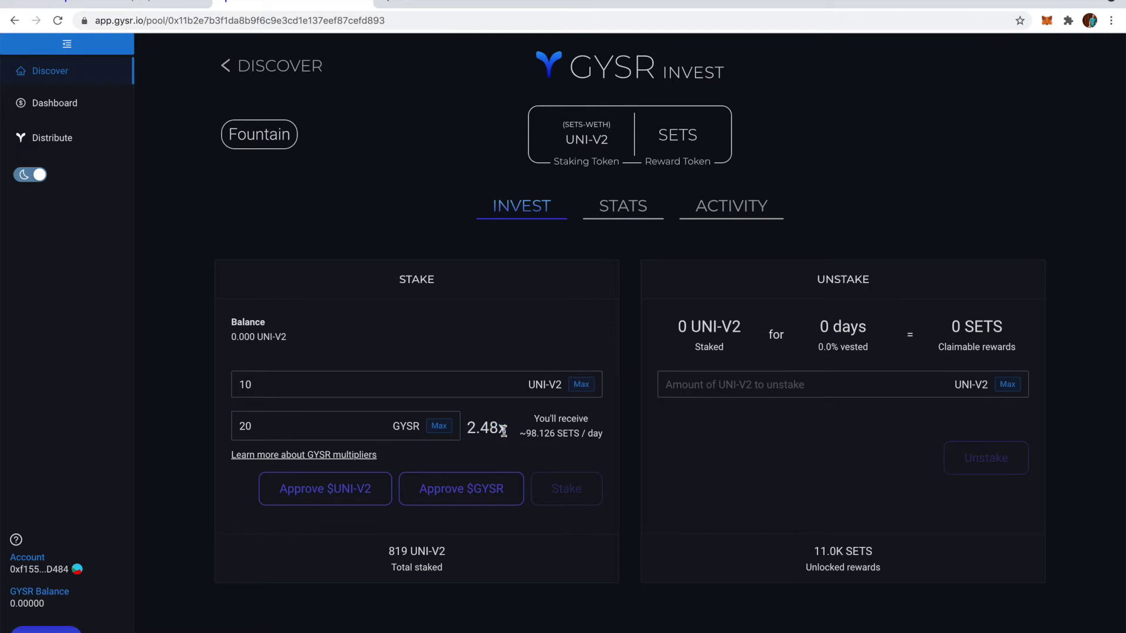
{"action": "double_click", "coordinate": [244, 384]}
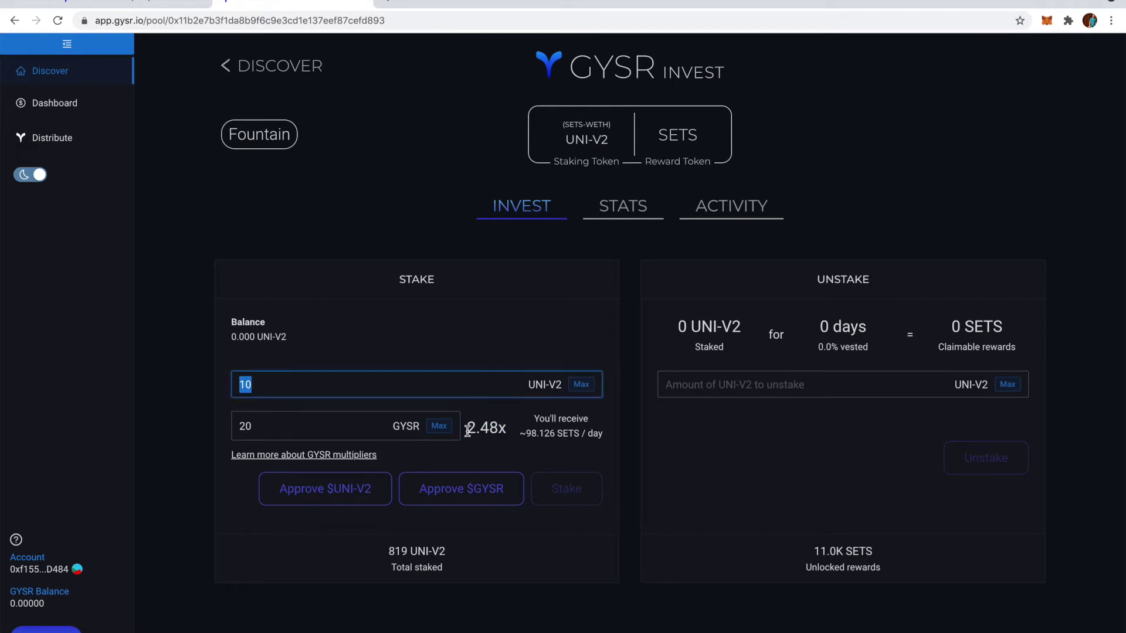
{"action": "left_click_drag", "start_coordinate": [467, 431], "coordinate": [494, 431]}
{"action": "left_click", "coordinate": [513, 437]}
{"action": "left_click", "coordinate": [494, 431]}
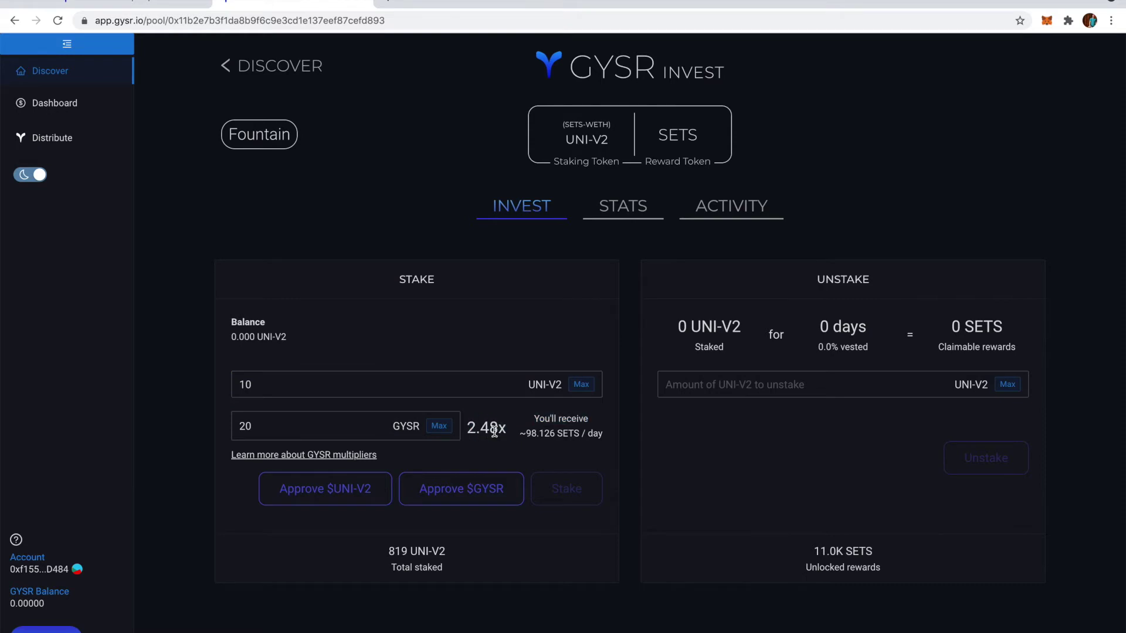
{"action": "left_click_drag", "start_coordinate": [296, 425], "coordinate": [231, 425]}
{"action": "left_click", "coordinate": [225, 425]}
{"action": "double_click", "coordinate": [245, 425]}
{"action": "left_click", "coordinate": [751, 386]}
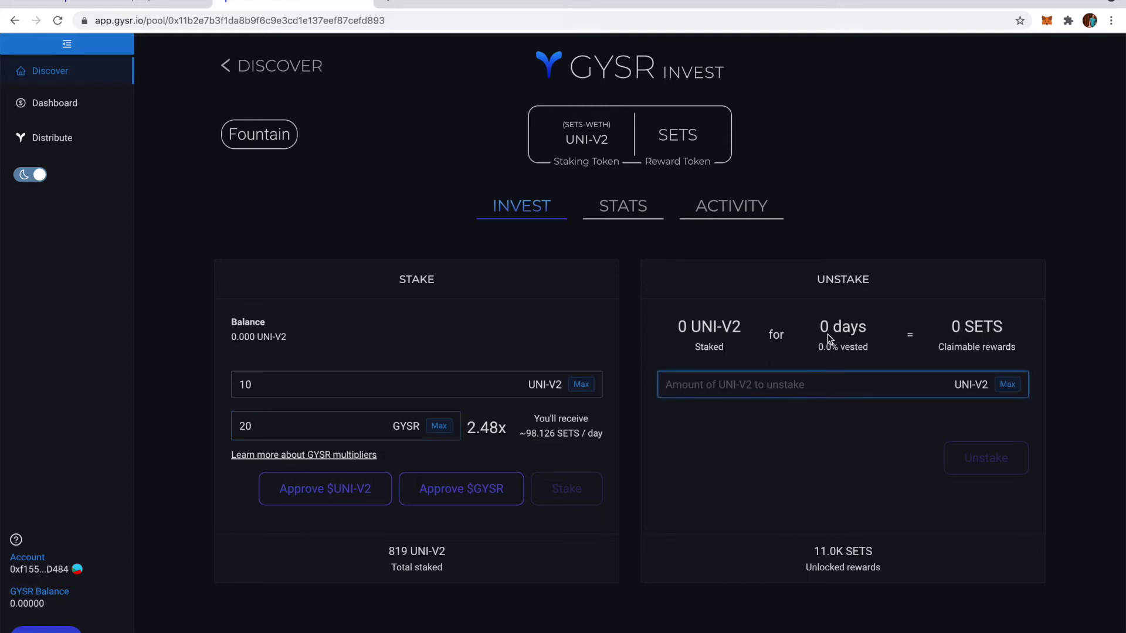
{"action": "mouse_move", "coordinate": [840, 339]}
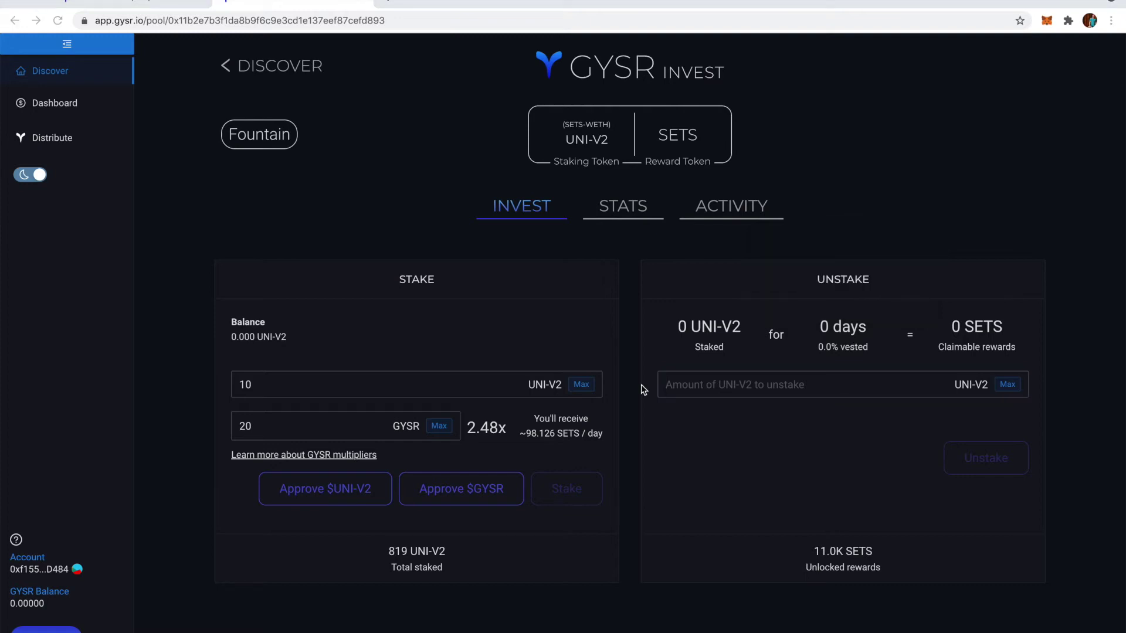
{"action": "left_click", "coordinate": [36, 74]}
Step: Browse the Discover pools table and APR column, then open the Dashboard showing $0.00 staked
{"action": "scroll", "coordinate": [412, 382], "scroll_direction": "down", "scroll_amount": 3}
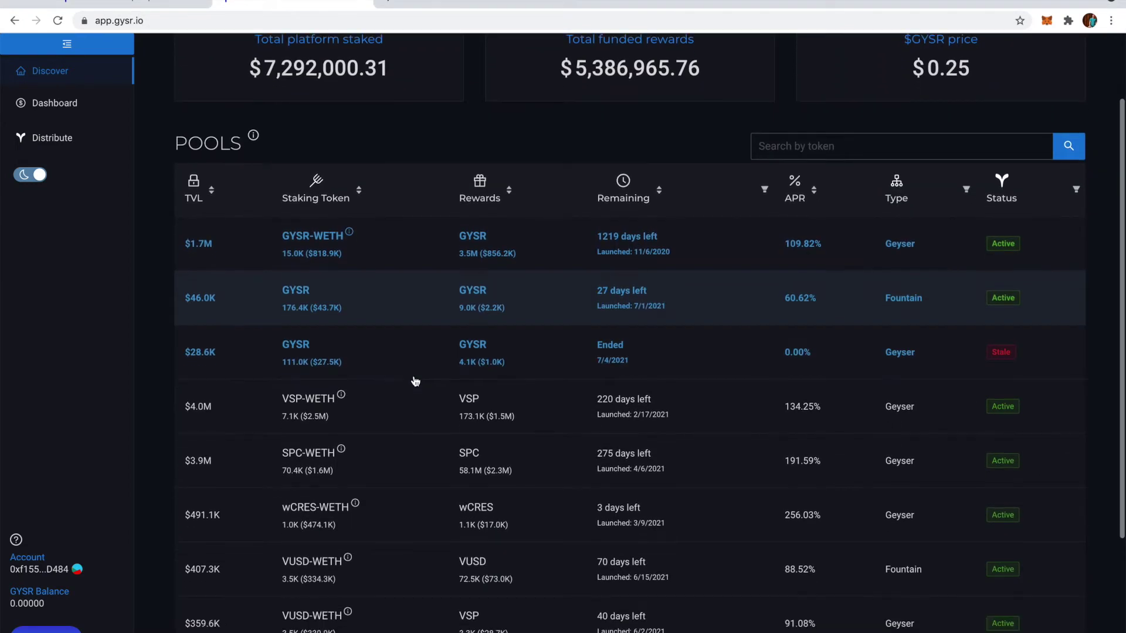
{"action": "scroll", "coordinate": [415, 382], "scroll_direction": "down", "scroll_amount": 2}
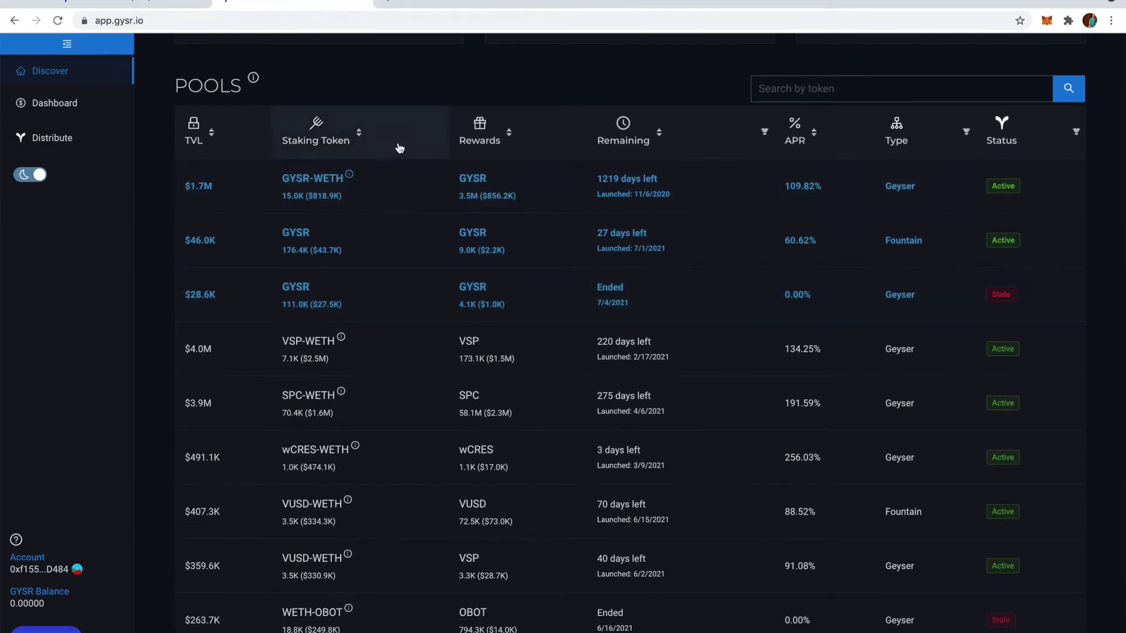
{"action": "mouse_move", "coordinate": [812, 145]}
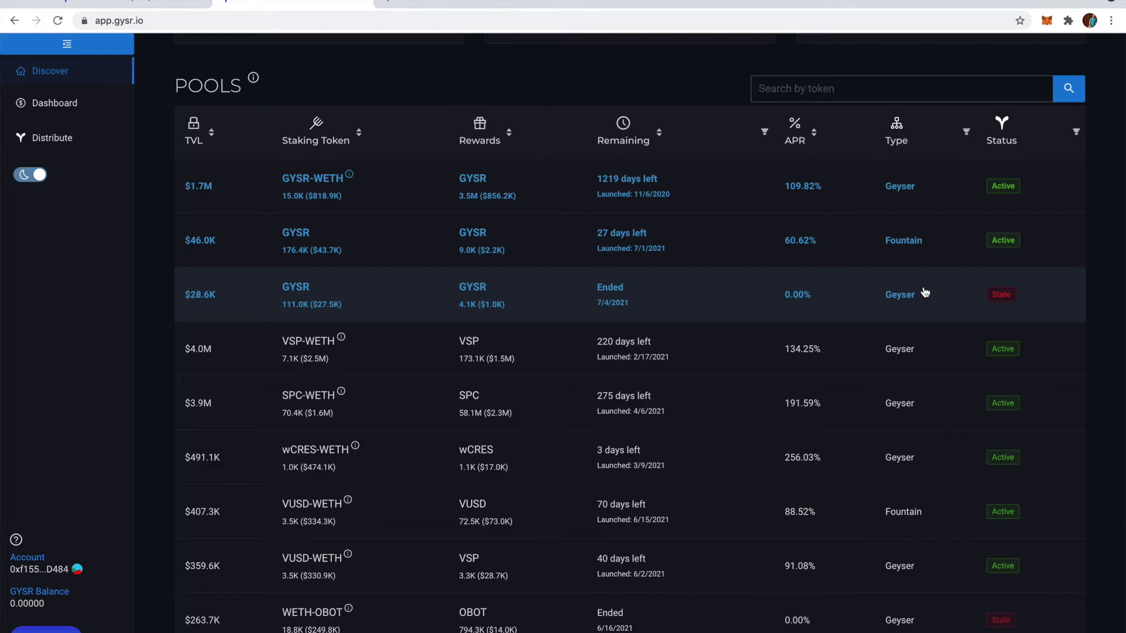
{"action": "left_click", "coordinate": [24, 103]}
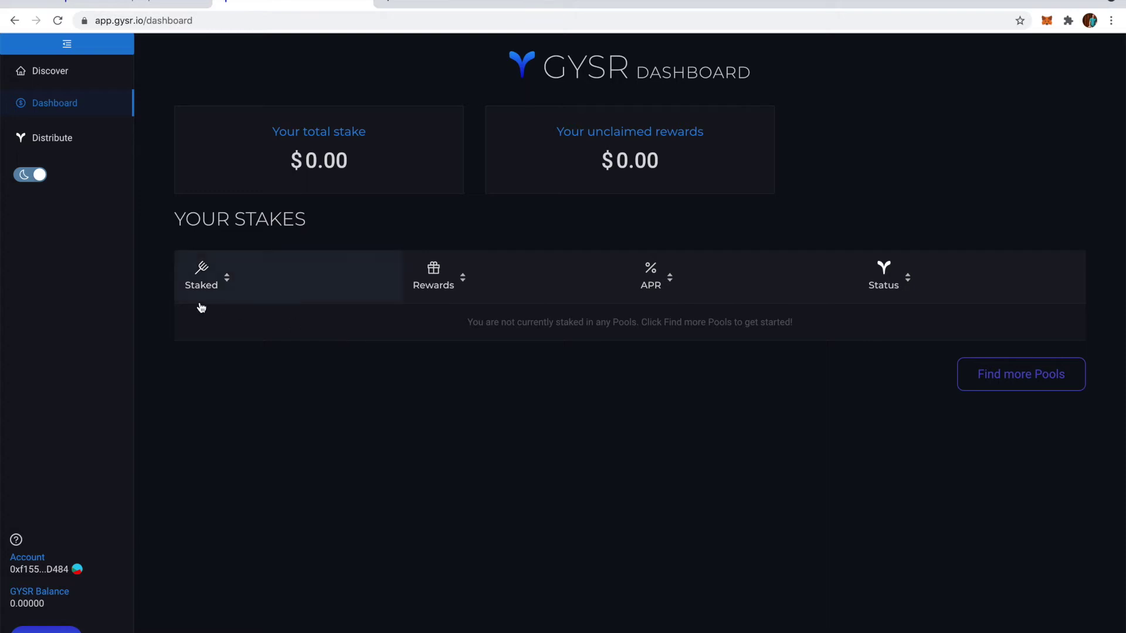
Step: Open the Distribute page, showing $0.00 staked and no owned pools
{"action": "left_click", "coordinate": [74, 143]}
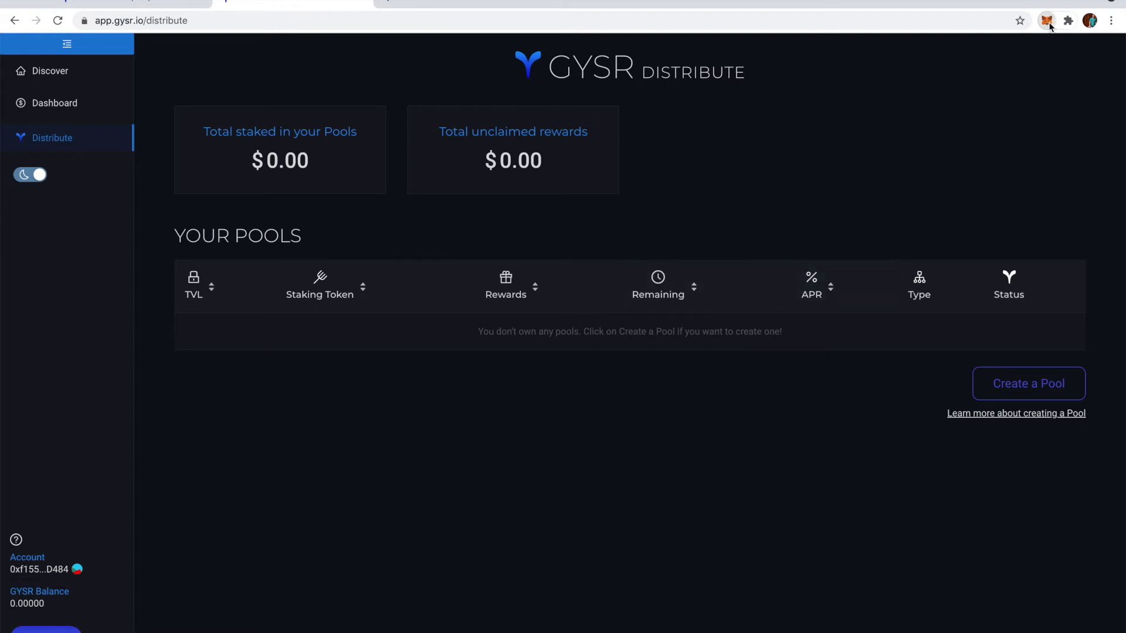
Step: Switch MetaMask to the Kovan Test Network and start creating a new pool
{"action": "left_click", "coordinate": [1049, 23]}
{"action": "left_click", "coordinate": [993, 54]}
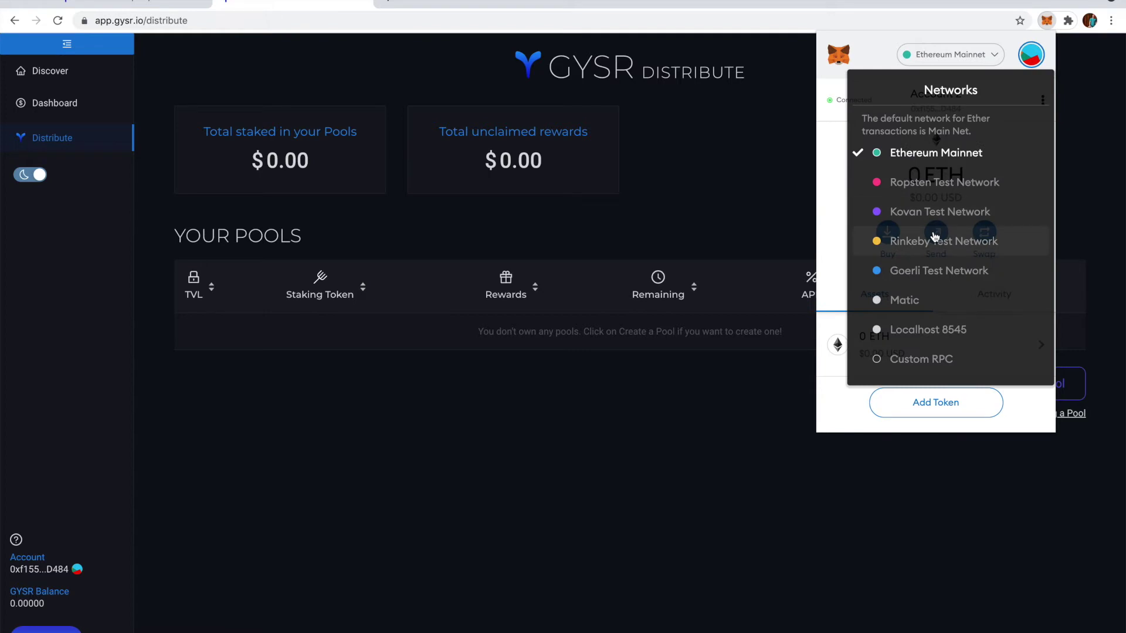
{"action": "left_click", "coordinate": [934, 213]}
{"action": "left_click", "coordinate": [779, 214]}
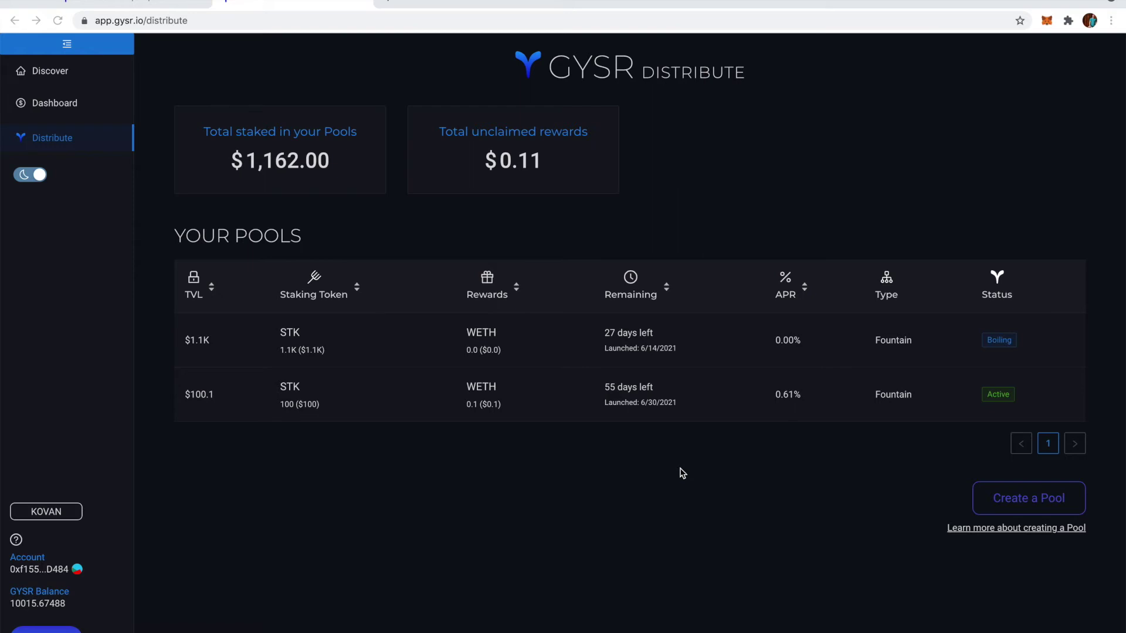
{"action": "left_click", "coordinate": [1017, 506]}
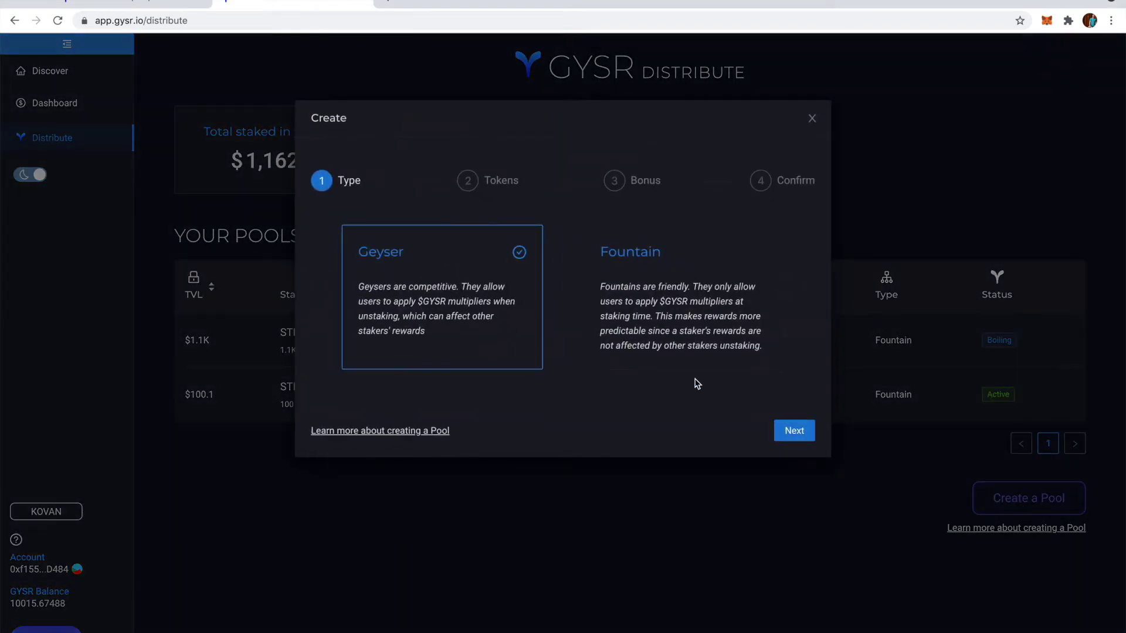
Step: Choose Fountain as the pool type and move on to the token settings
{"action": "left_click", "coordinate": [625, 312]}
{"action": "left_click", "coordinate": [438, 293]}
{"action": "left_click", "coordinate": [603, 282]}
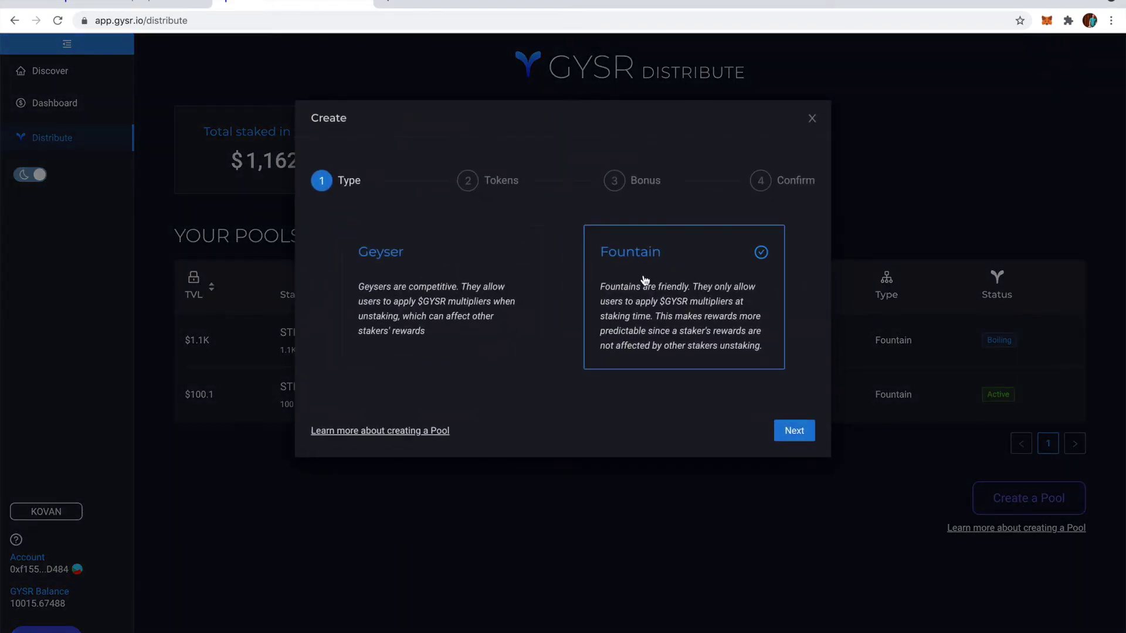
{"action": "left_click", "coordinate": [469, 280]}
{"action": "left_click", "coordinate": [592, 287]}
{"action": "left_click", "coordinate": [806, 432]}
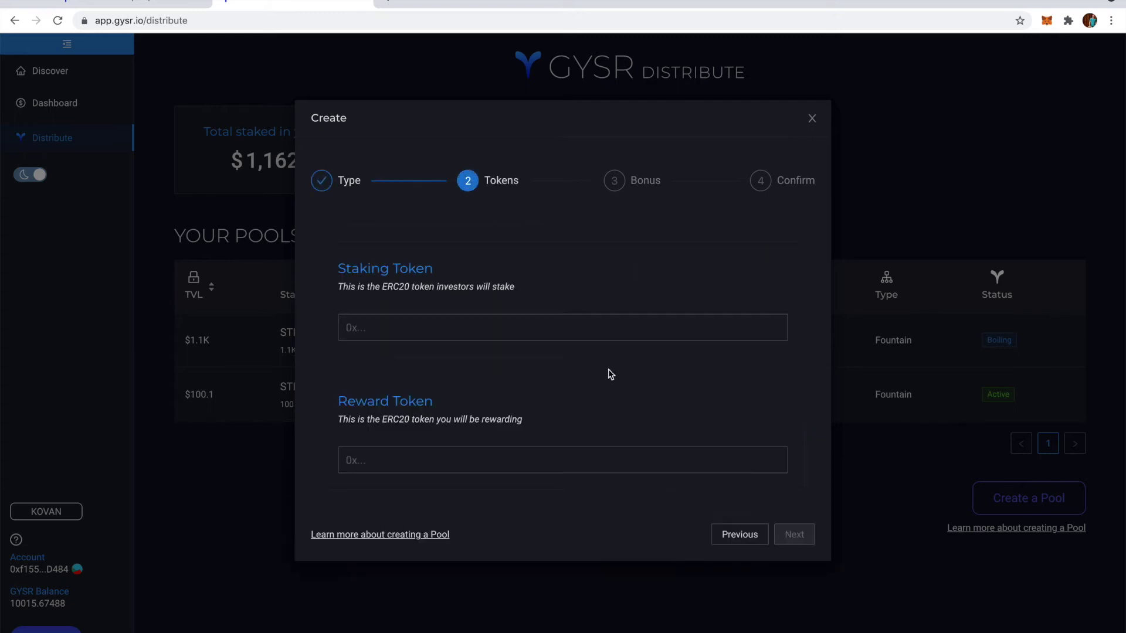
Step: Paste the STK token address from the notes as the staking token
{"action": "left_click", "coordinate": [527, 334]}
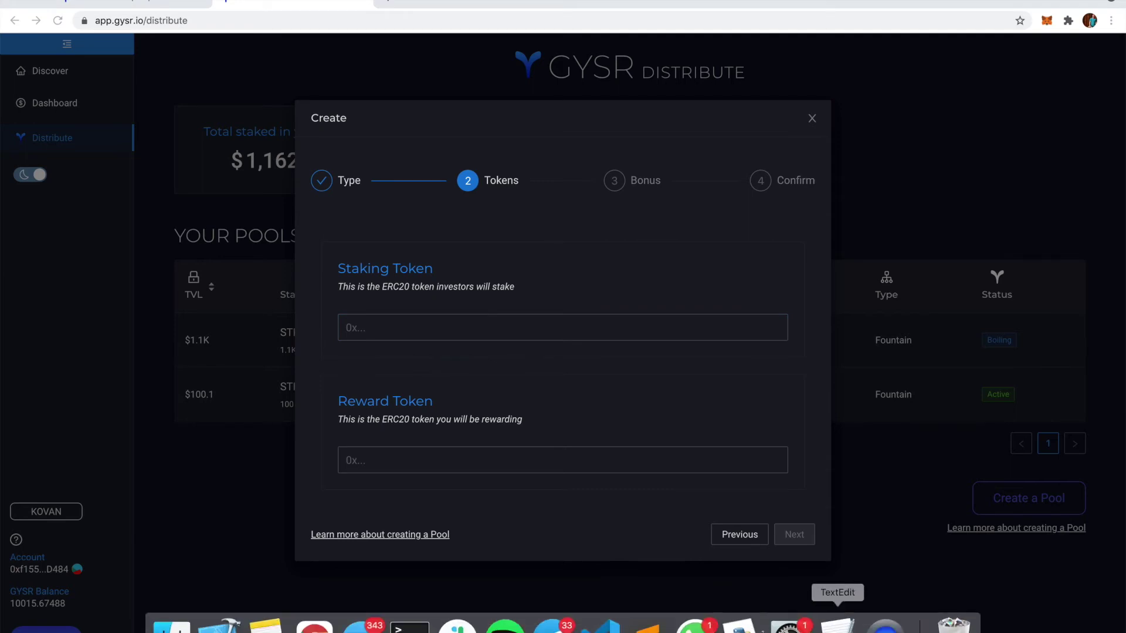
{"action": "left_click", "coordinate": [837, 621]}
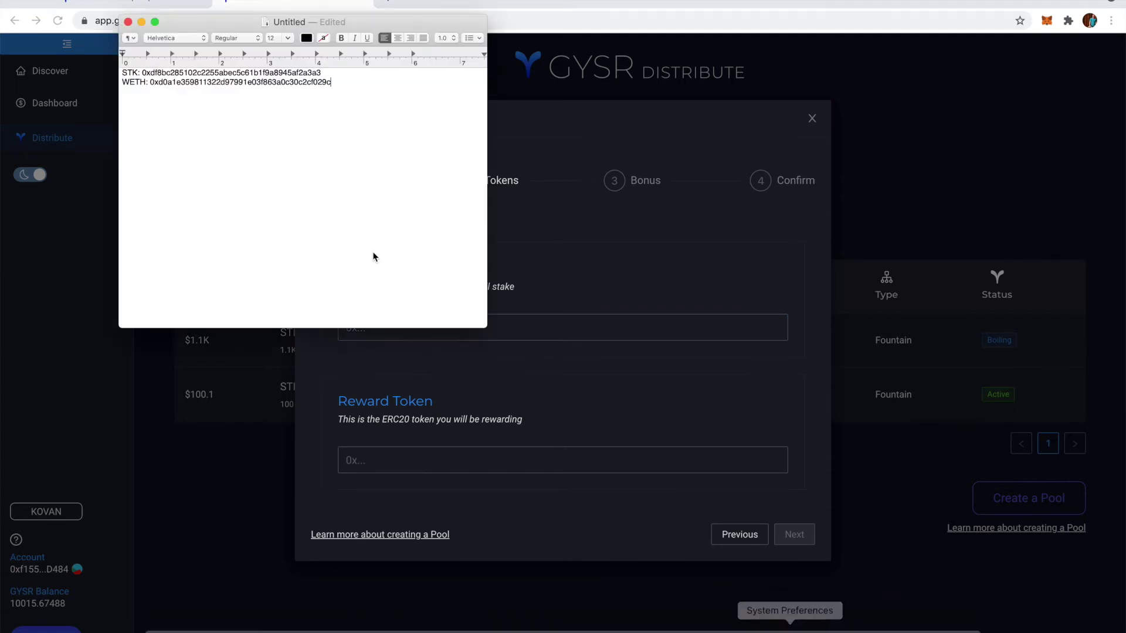
{"action": "double_click", "coordinate": [230, 73]}
{"action": "left_click", "coordinate": [583, 335]}
{"action": "left_click", "coordinate": [562, 330]}
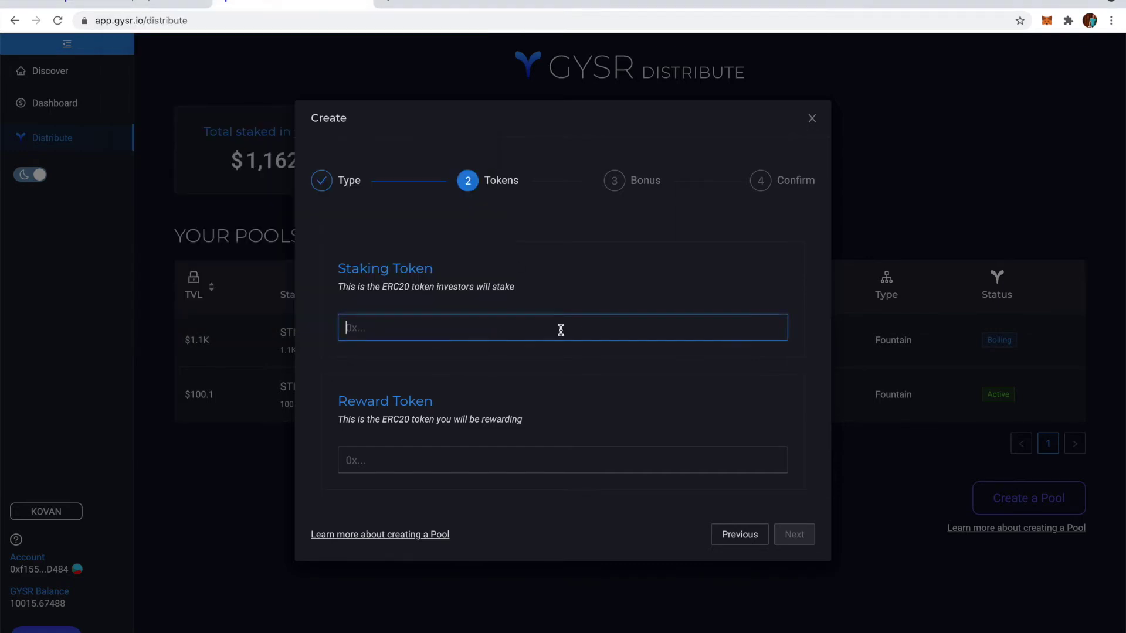
{"action": "key", "text": "super+v"}
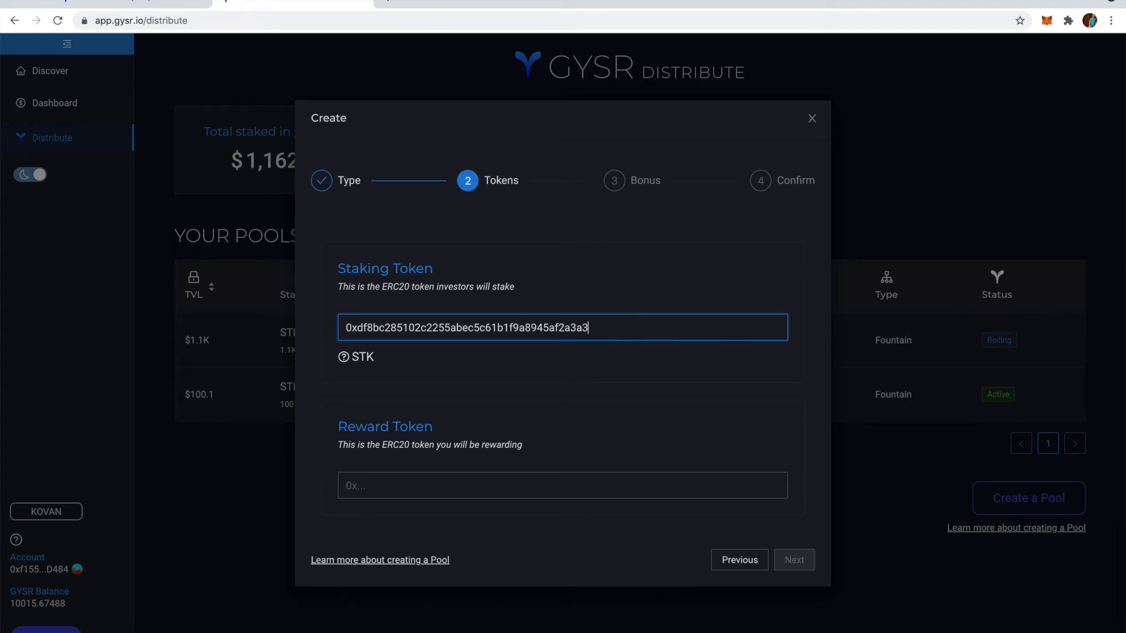
Step: Paste the WETH token address from the notes as the reward token
{"action": "mouse_move", "coordinate": [788, 627]}
{"action": "left_click", "coordinate": [837, 626]}
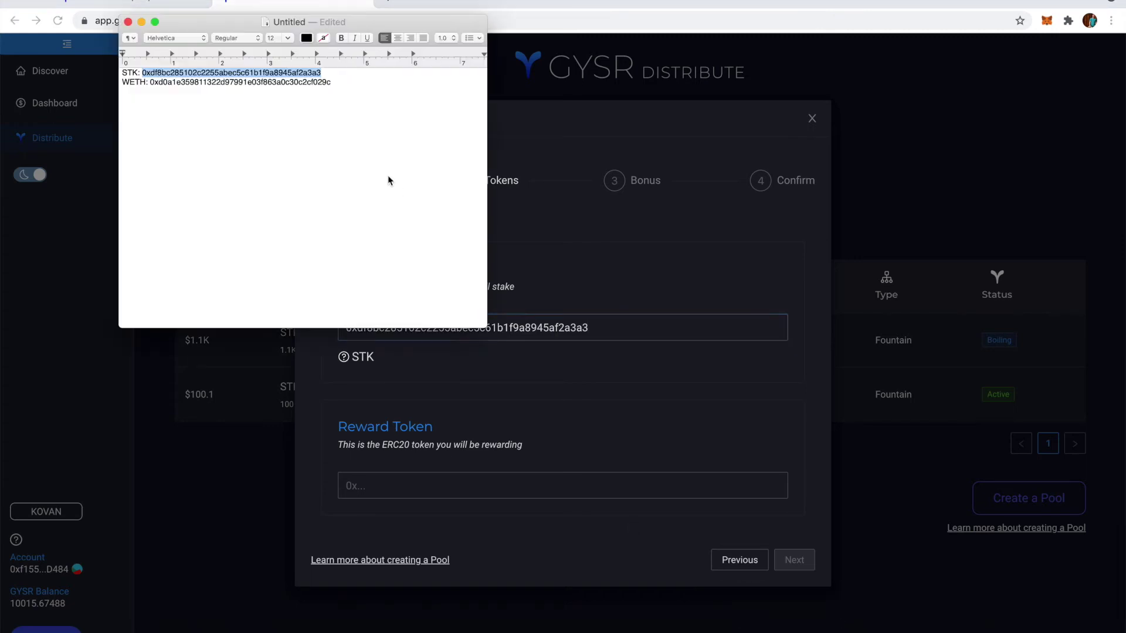
{"action": "double_click", "coordinate": [292, 83]}
{"action": "key", "text": "super+c"}
{"action": "left_click", "coordinate": [535, 415]}
{"action": "left_click", "coordinate": [520, 476]}
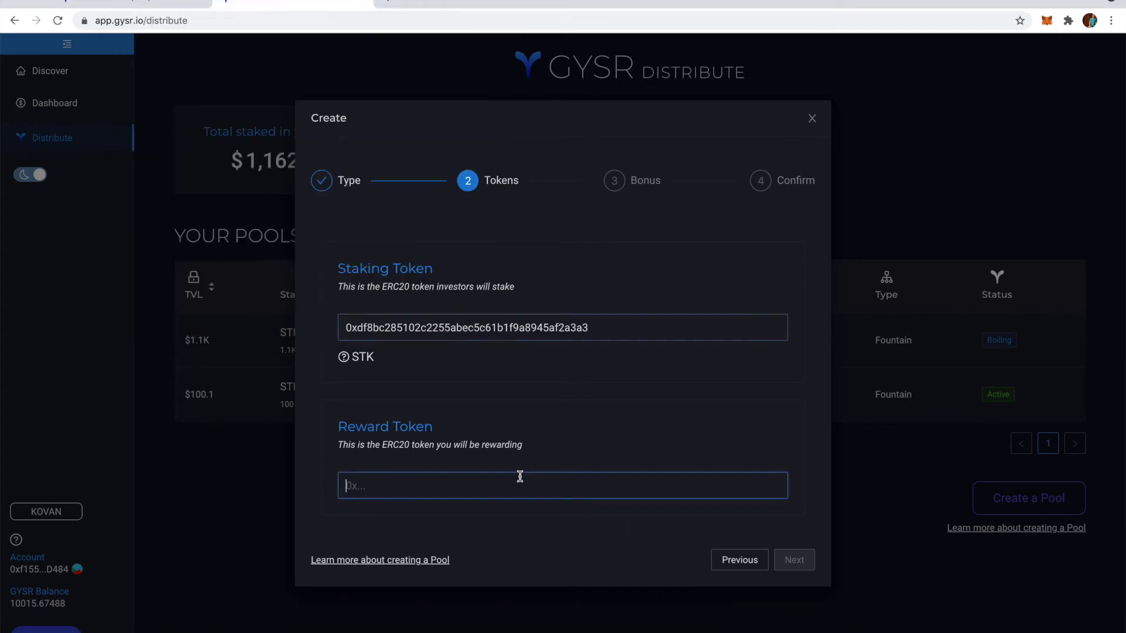
{"action": "key", "text": "super+v"}
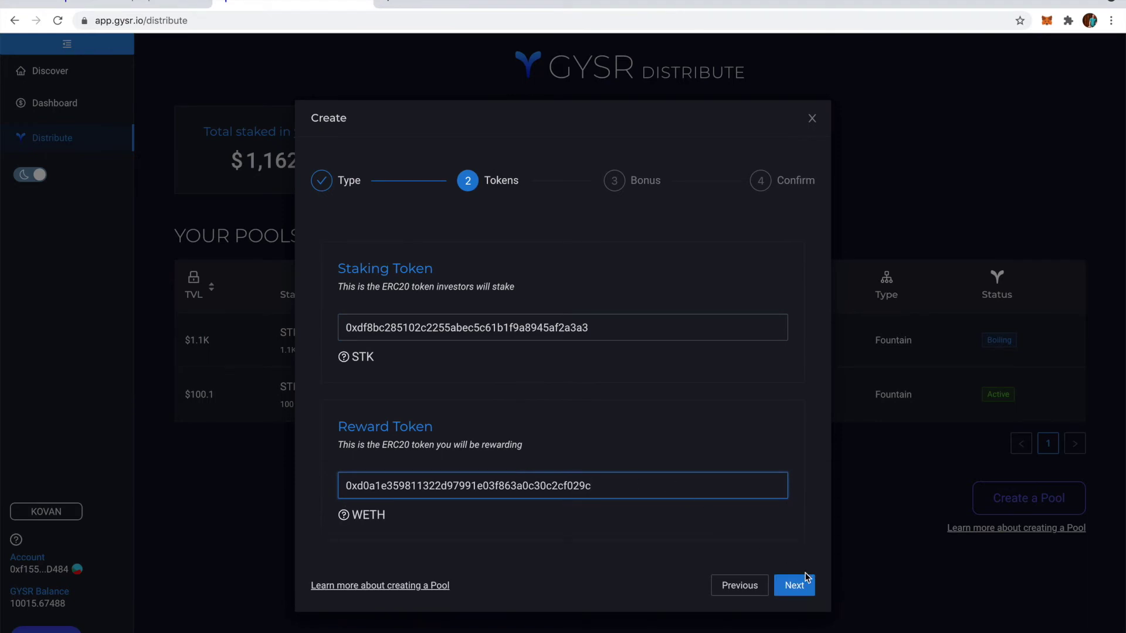
Step: Confirm the STK and WETH tokens are recognised and continue to the Bonus step
{"action": "left_click", "coordinate": [557, 328]}
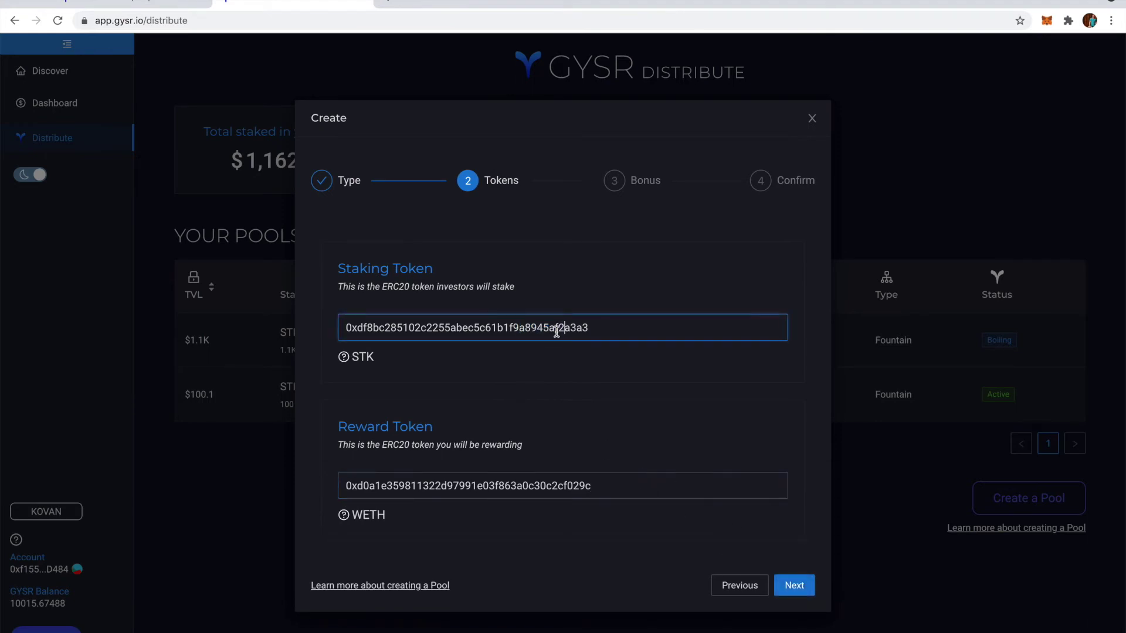
{"action": "left_click_drag", "start_coordinate": [354, 359], "coordinate": [379, 363]}
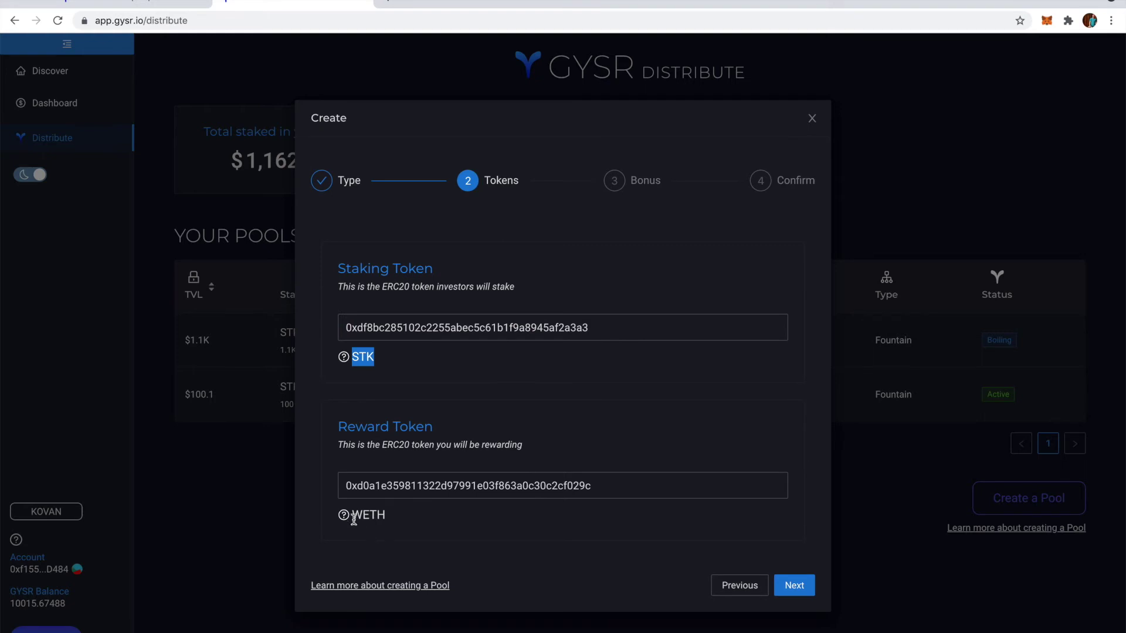
{"action": "left_click_drag", "start_coordinate": [353, 519], "coordinate": [381, 517]}
{"action": "left_click", "coordinate": [378, 516]}
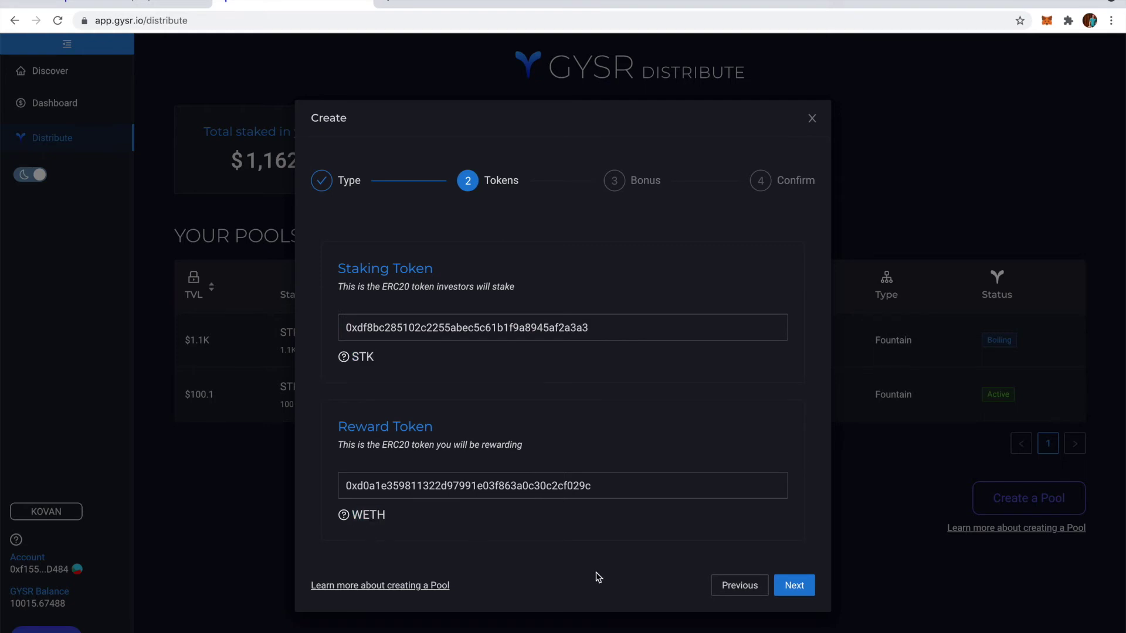
{"action": "left_click", "coordinate": [793, 586]}
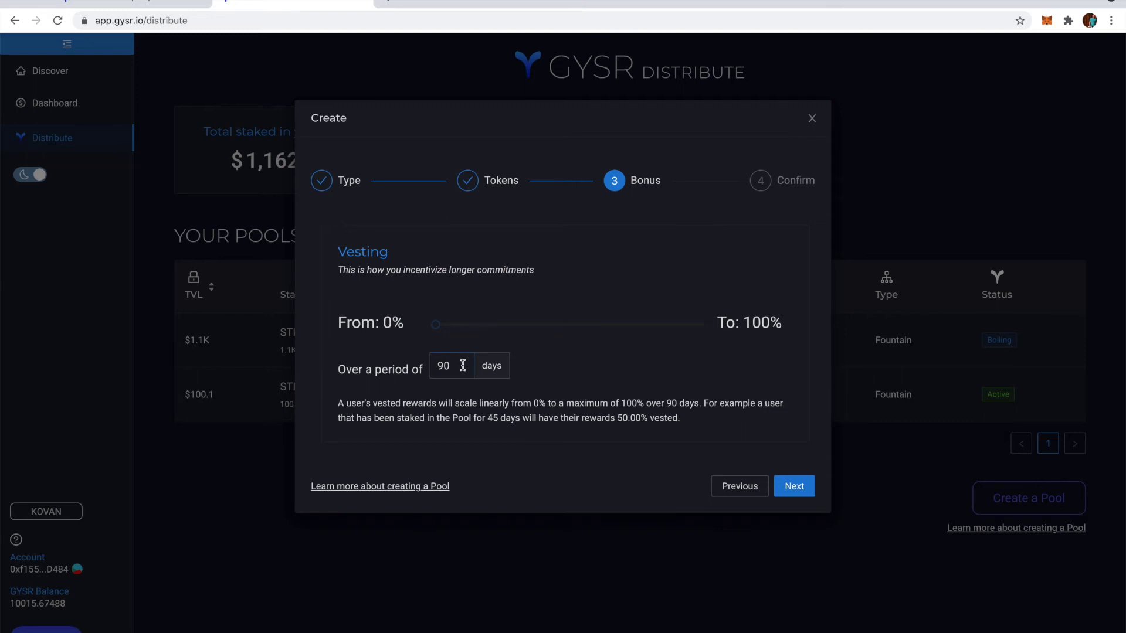
Step: Set a 365-day vesting period and drag the starting vesting percentage to 50%
{"action": "left_click_drag", "start_coordinate": [463, 365], "coordinate": [417, 364]}
{"action": "type", "text": "365"}
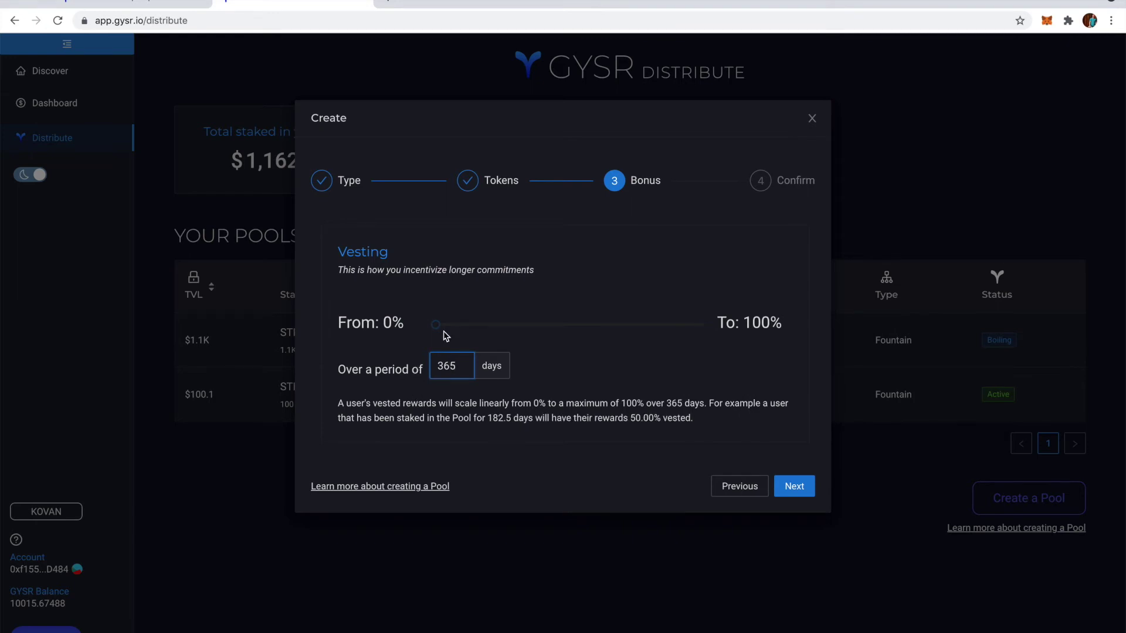
{"action": "left_click_drag", "start_coordinate": [437, 326], "coordinate": [574, 332]}
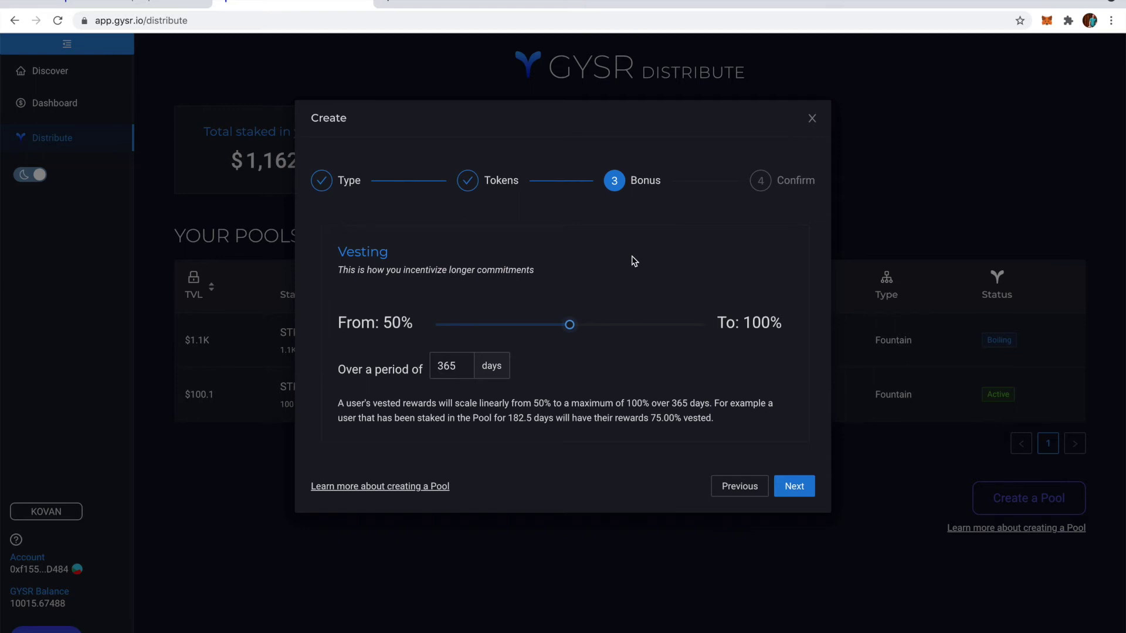
{"action": "left_click", "coordinate": [643, 326]}
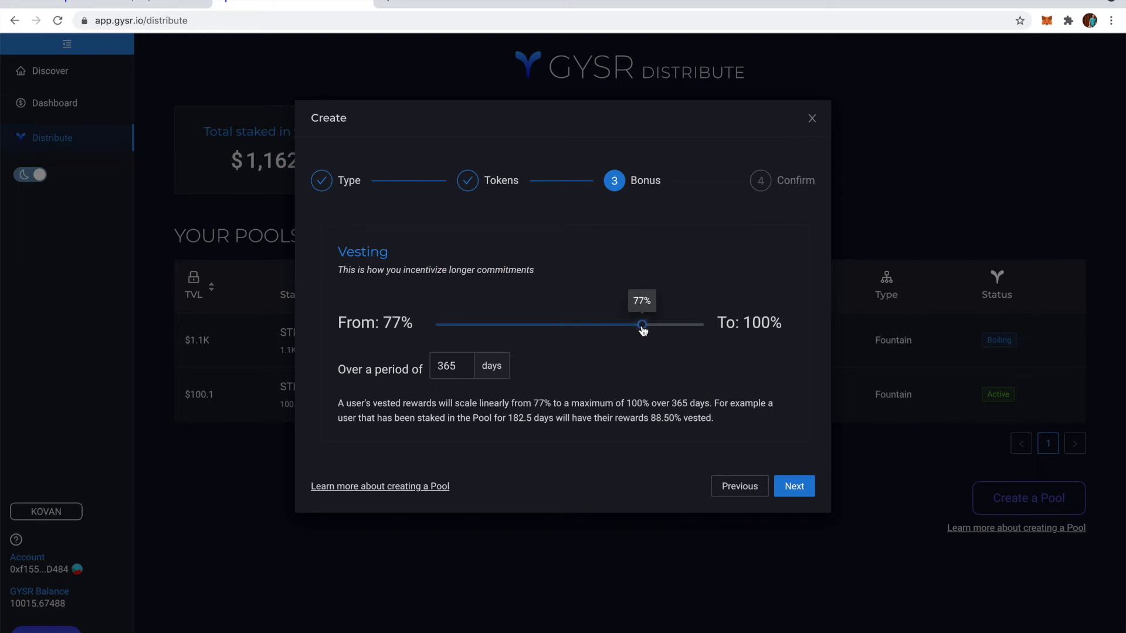
{"action": "left_click_drag", "start_coordinate": [640, 329], "coordinate": [635, 329]}
{"action": "left_click_drag", "start_coordinate": [635, 329], "coordinate": [566, 329]}
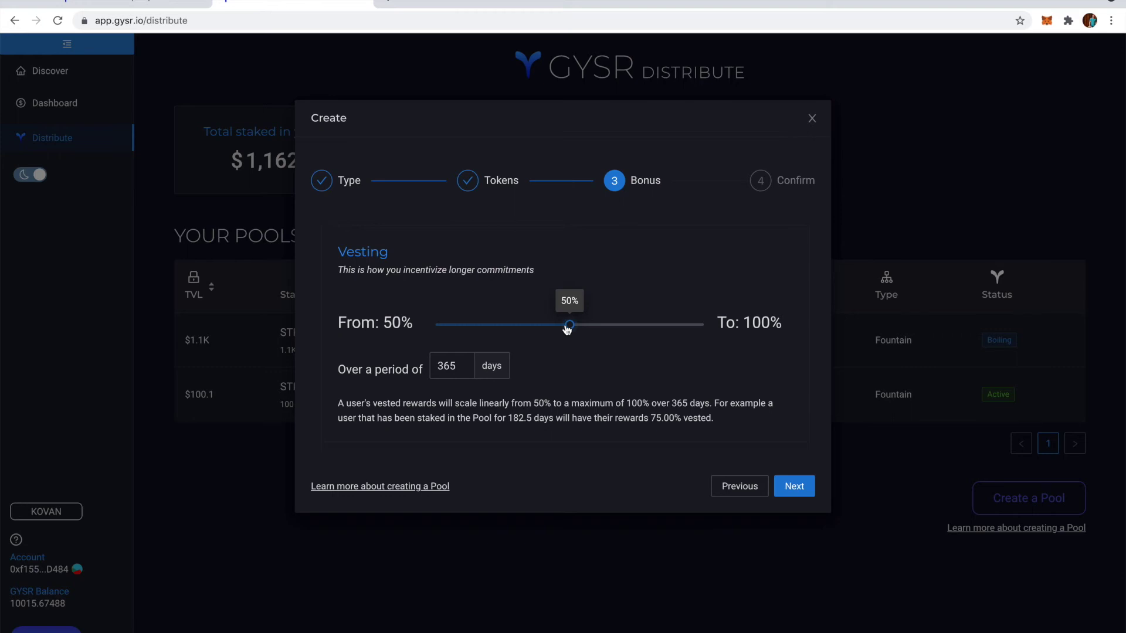
{"action": "double_click", "coordinate": [458, 366]}
{"action": "left_click", "coordinate": [463, 368]}
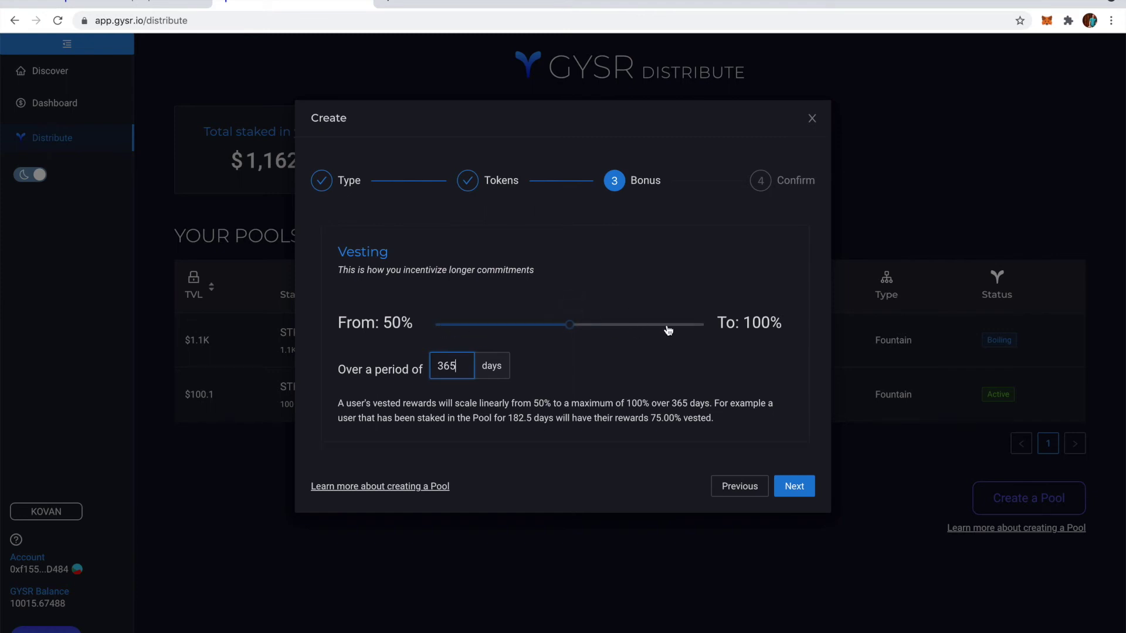
Step: Review the STK/WETH Fountain summary (50%→100% vesting over 365 days), deploy it and approve in MetaMask
{"action": "left_click", "coordinate": [790, 488]}
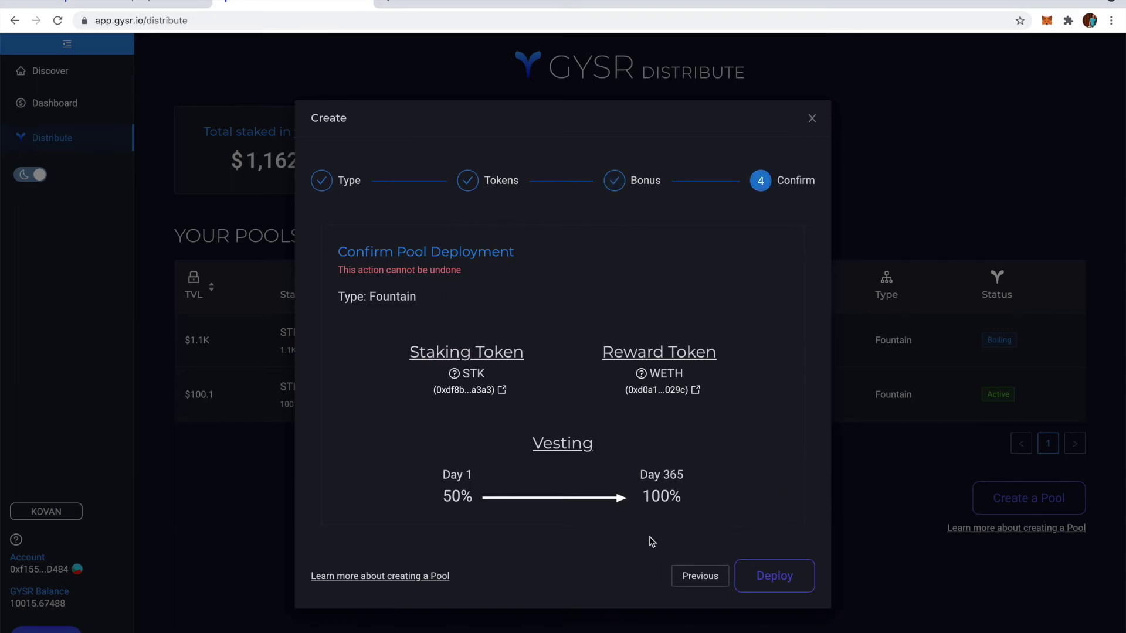
{"action": "left_click_drag", "start_coordinate": [470, 374], "coordinate": [477, 374]}
{"action": "left_click", "coordinate": [551, 385]}
{"action": "left_click_drag", "start_coordinate": [639, 469], "coordinate": [643, 496]}
{"action": "left_click", "coordinate": [657, 476]}
{"action": "left_click", "coordinate": [668, 496]}
{"action": "left_click", "coordinate": [782, 581]}
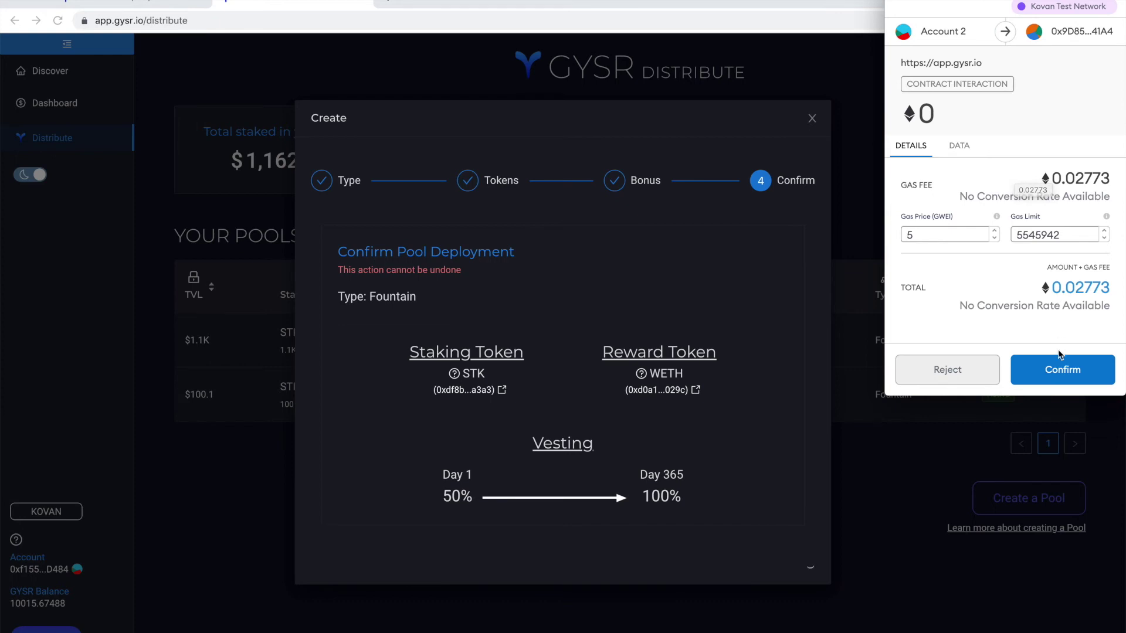
{"action": "left_click", "coordinate": [1016, 378]}
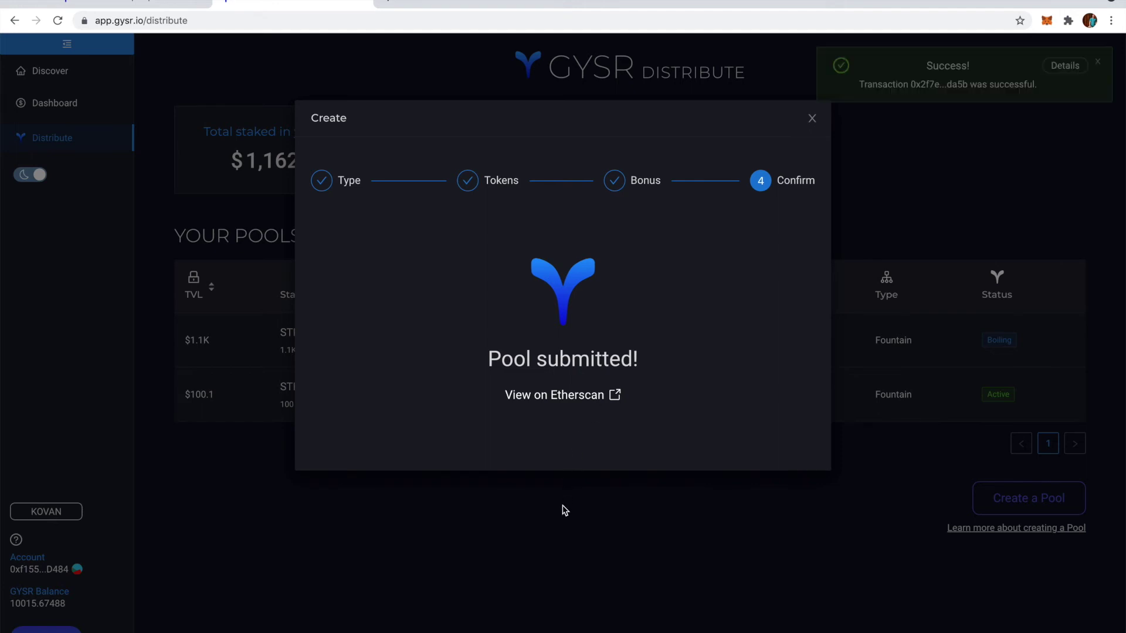
Step: Go via Dashboard to Distribute's Your Pools, where the new STK/WETH pool shows Unfunded
{"action": "left_click", "coordinate": [64, 110]}
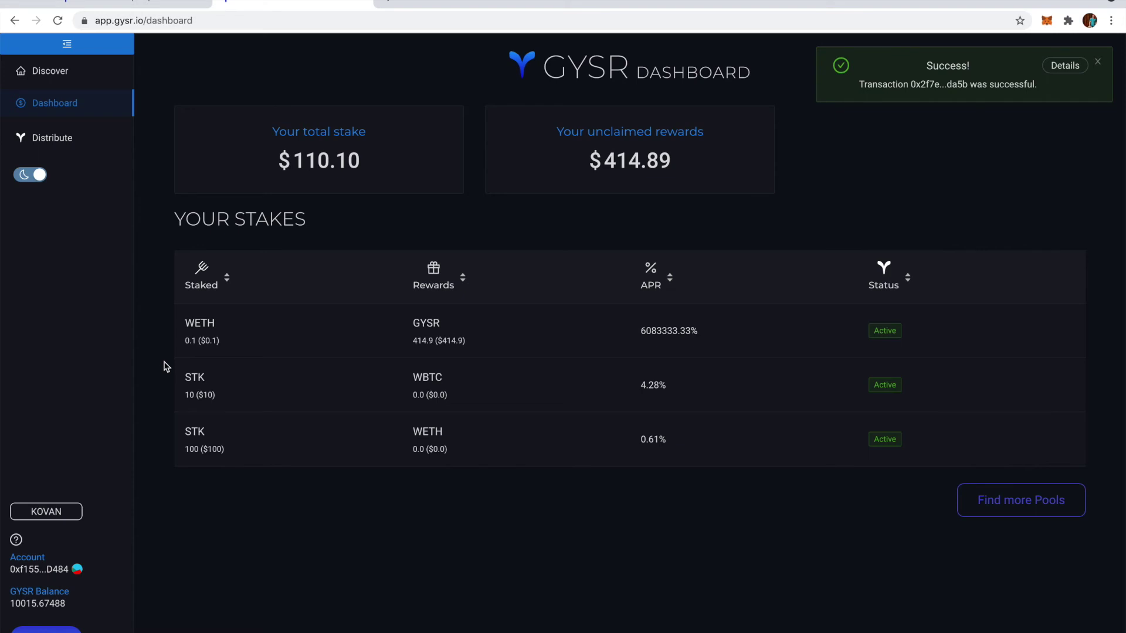
{"action": "left_click", "coordinate": [52, 138]}
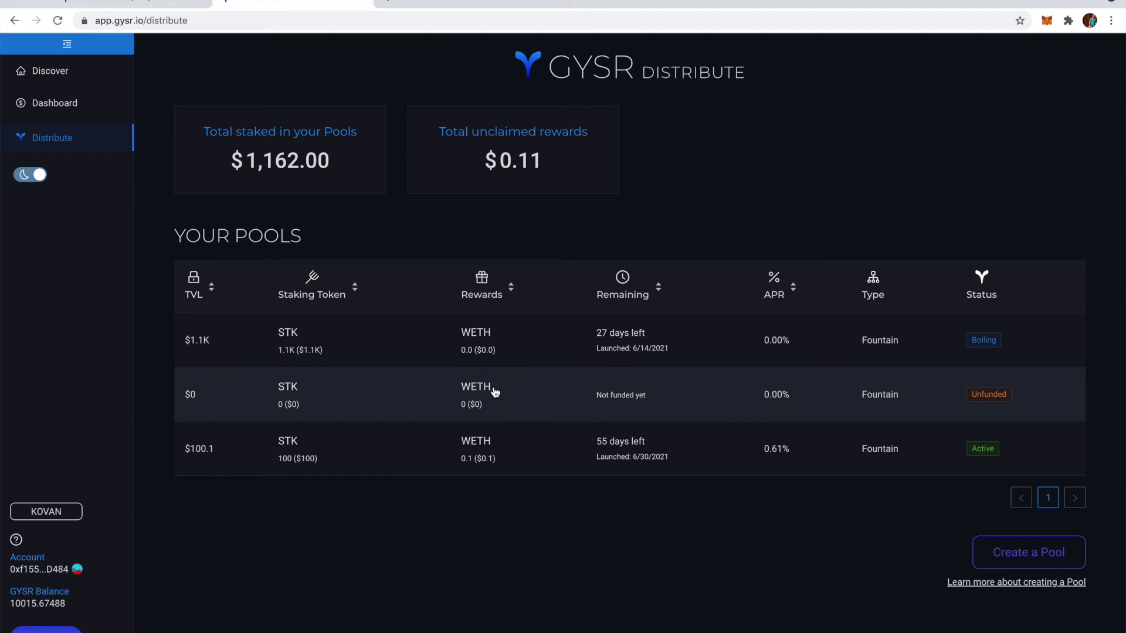
Step: Open the Manage page of the unfunded STK/WETH pool
{"action": "left_click", "coordinate": [495, 392]}
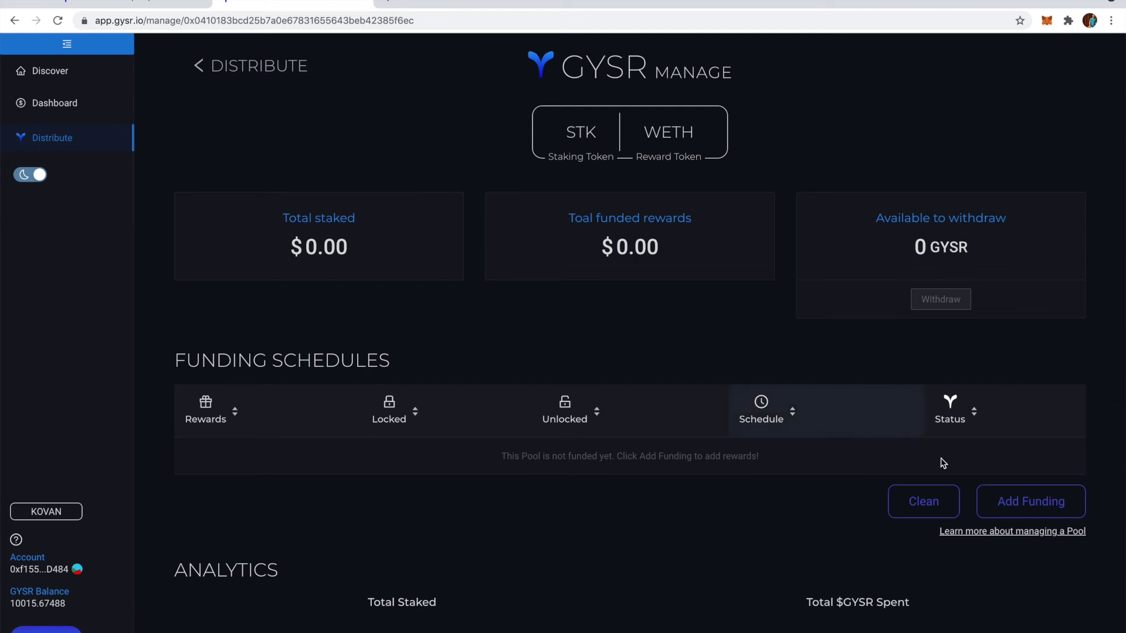
Step: Open the Add Funding dialog for the STK/WETH pool
{"action": "left_click", "coordinate": [1036, 510]}
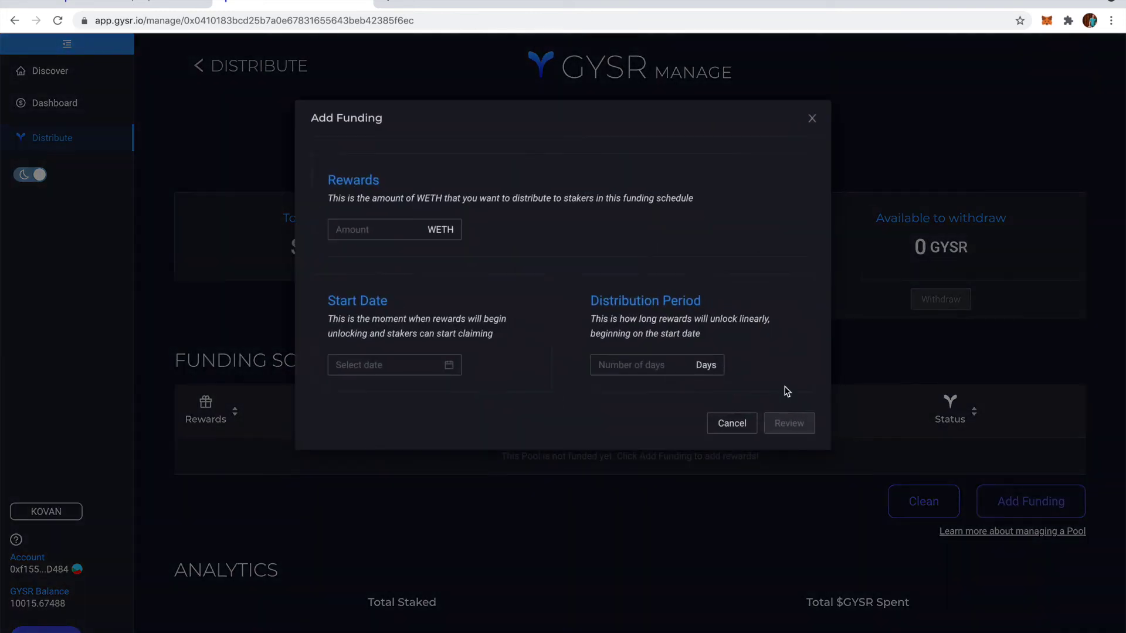
Step: Enter a .1 WETH reward amount, a July 4 start date and a 30-day distribution period
{"action": "left_click", "coordinate": [381, 234]}
{"action": "type", "text": ".1"}
{"action": "left_click", "coordinate": [446, 366]}
{"action": "left_click", "coordinate": [346, 463]}
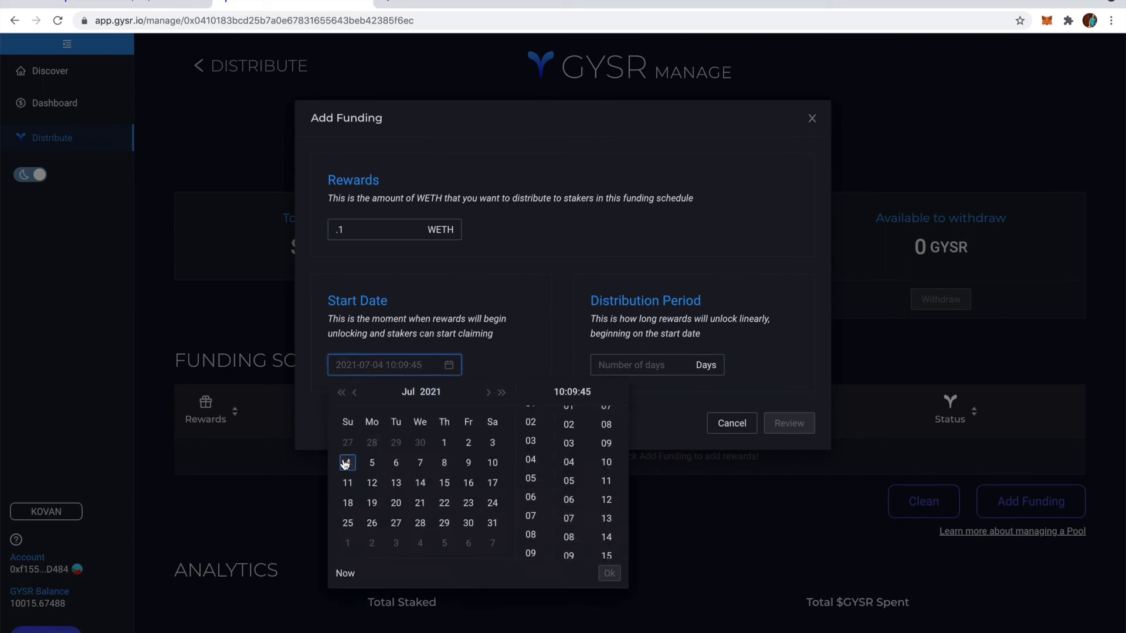
{"action": "left_click", "coordinate": [633, 365]}
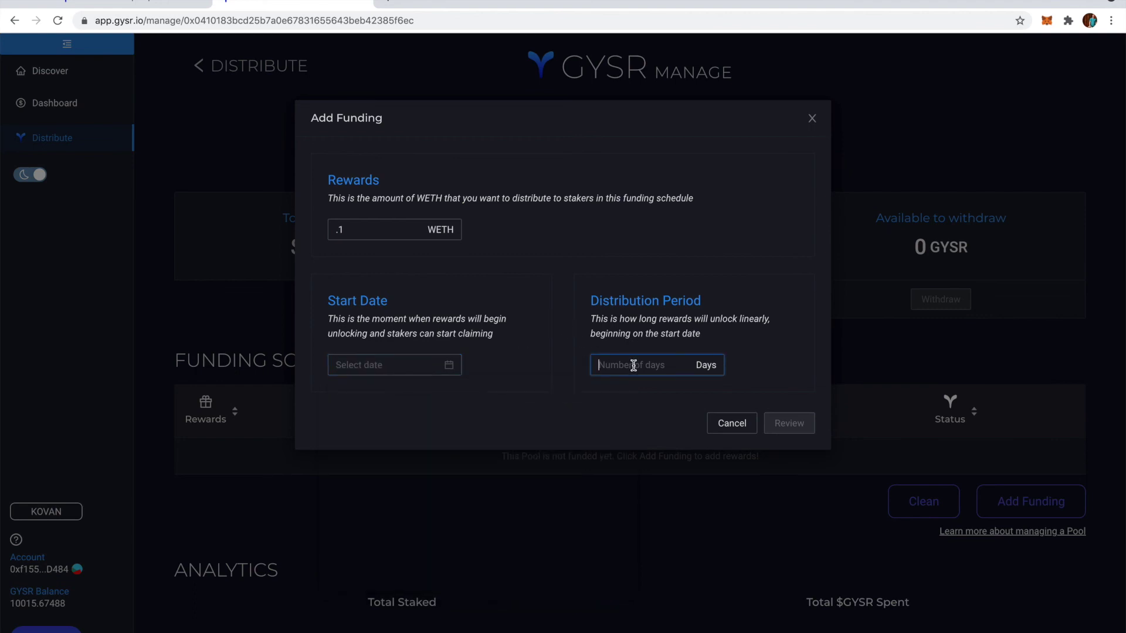
{"action": "type", "text": "30"}
{"action": "left_click", "coordinate": [753, 388]}
{"action": "left_click", "coordinate": [437, 369]}
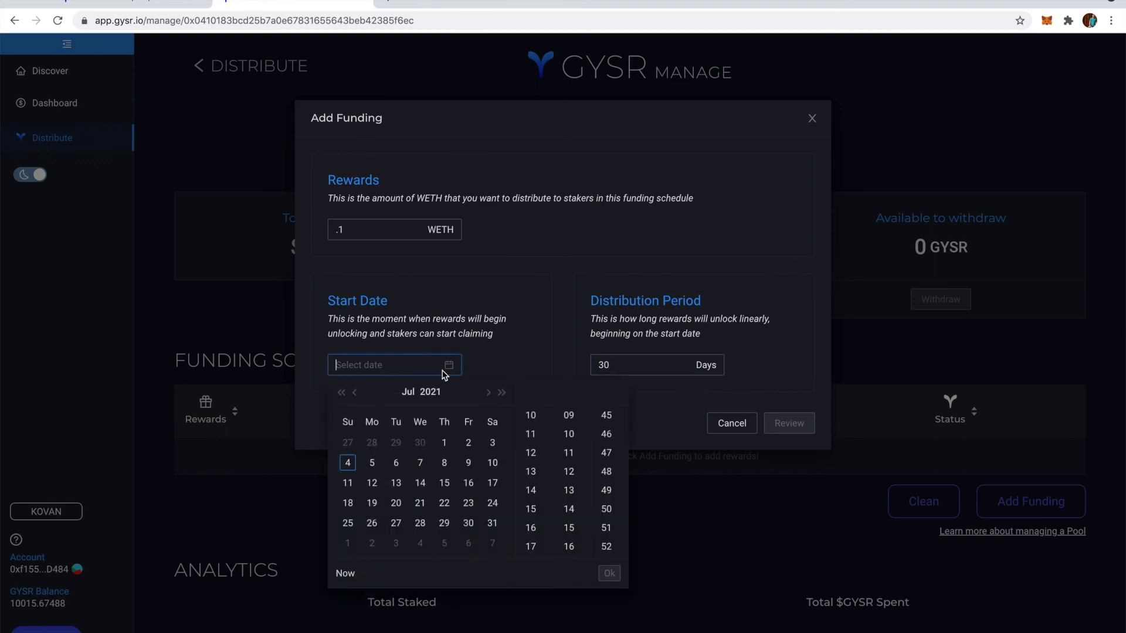
{"action": "left_click", "coordinate": [347, 463]}
{"action": "left_click", "coordinate": [609, 573]}
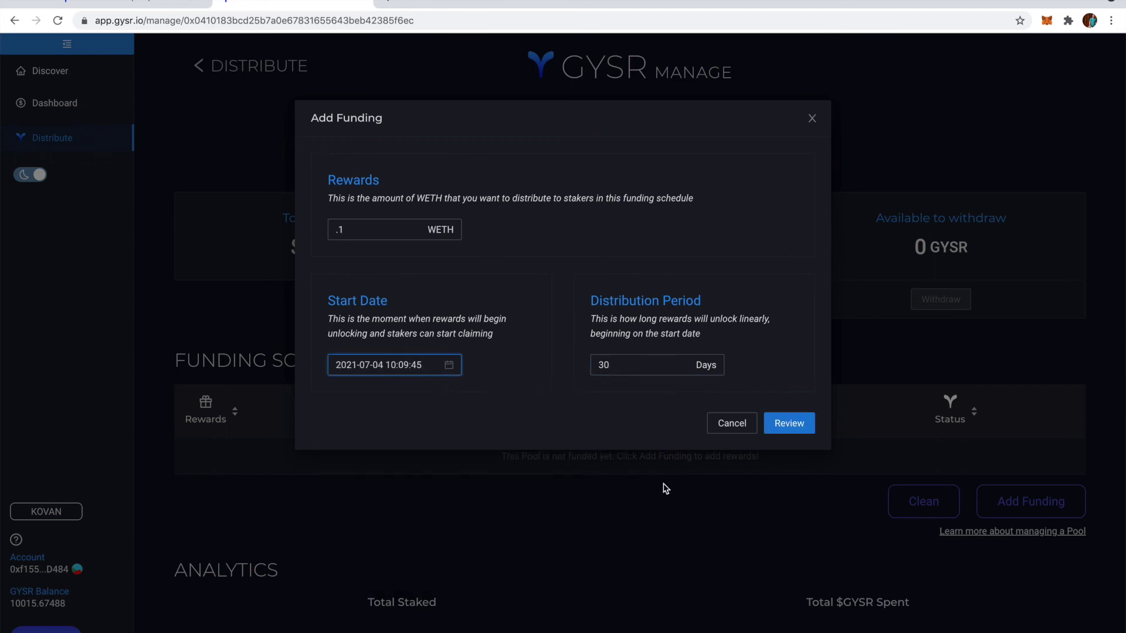
Step: Review the funding summary's amount, start date and distribution period
{"action": "left_click", "coordinate": [786, 422]}
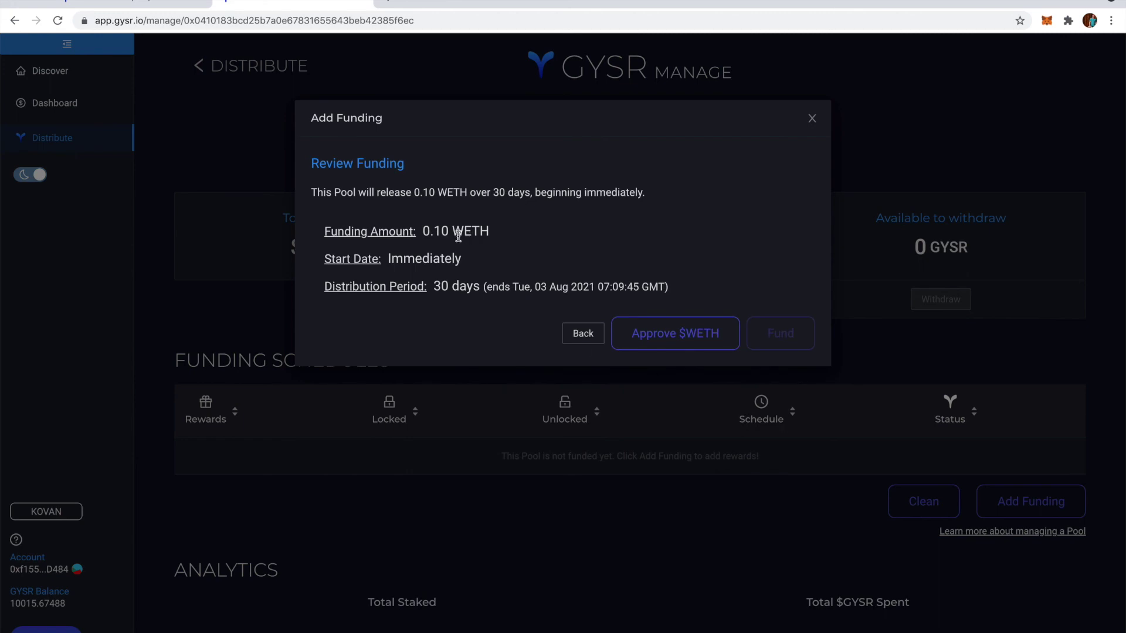
{"action": "left_click_drag", "start_coordinate": [422, 231], "coordinate": [497, 234]}
{"action": "left_click", "coordinate": [497, 234]}
{"action": "left_click_drag", "start_coordinate": [391, 258], "coordinate": [477, 291]}
{"action": "left_click", "coordinate": [446, 259]}
{"action": "left_click", "coordinate": [478, 292]}
Step: Change the funding start date to 5 July 2021 10:00:00
{"action": "left_click", "coordinate": [577, 343]}
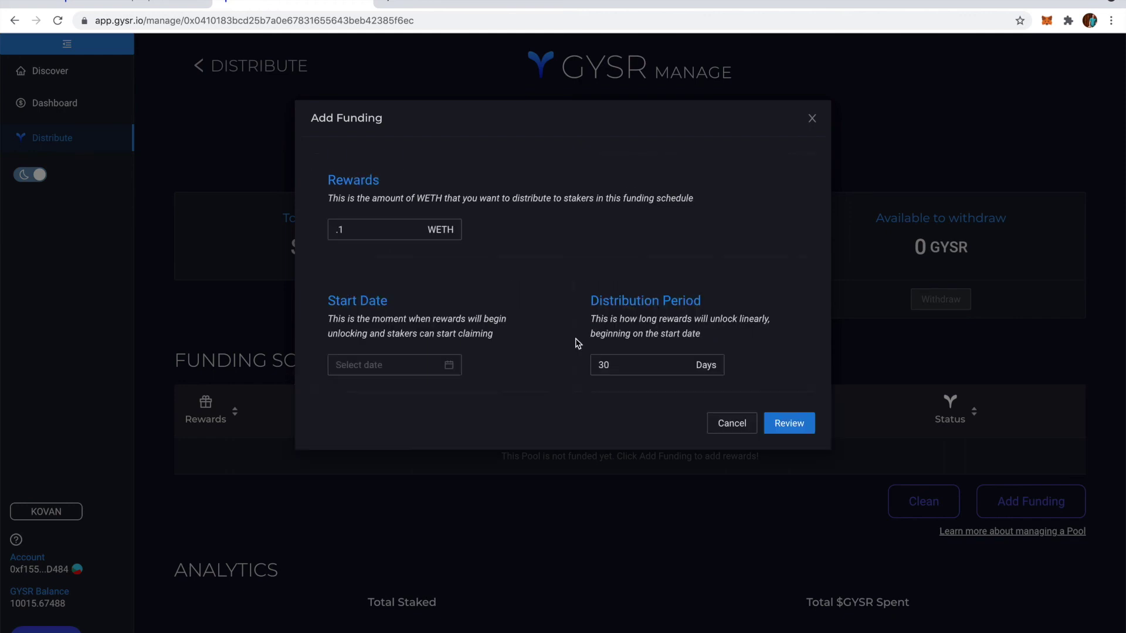
{"action": "left_click", "coordinate": [449, 369]}
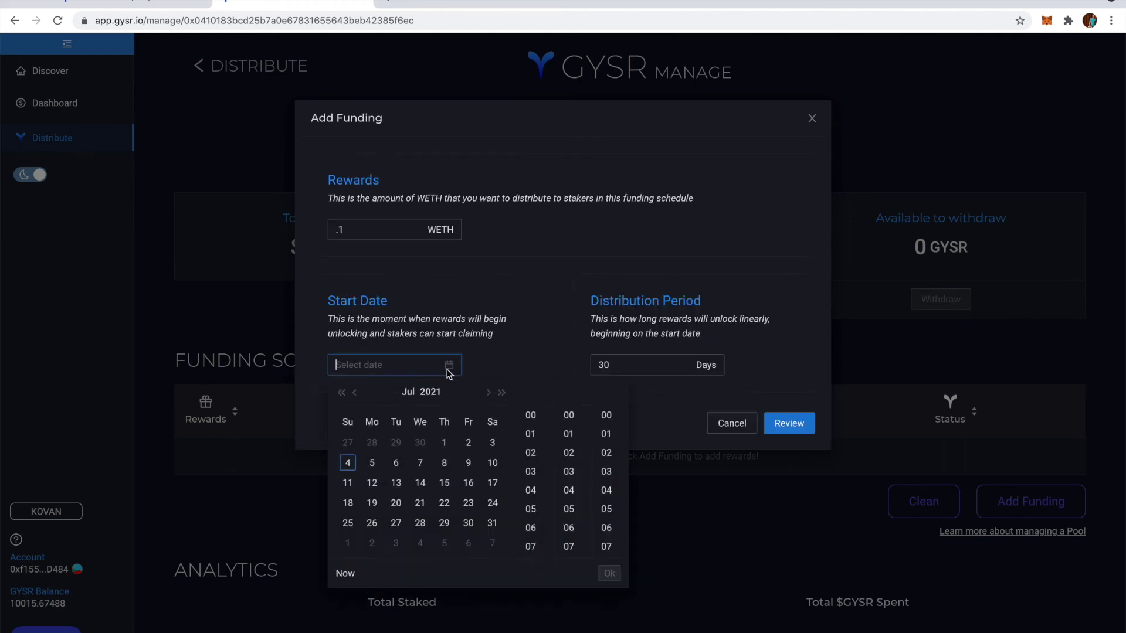
{"action": "left_click", "coordinate": [371, 462]}
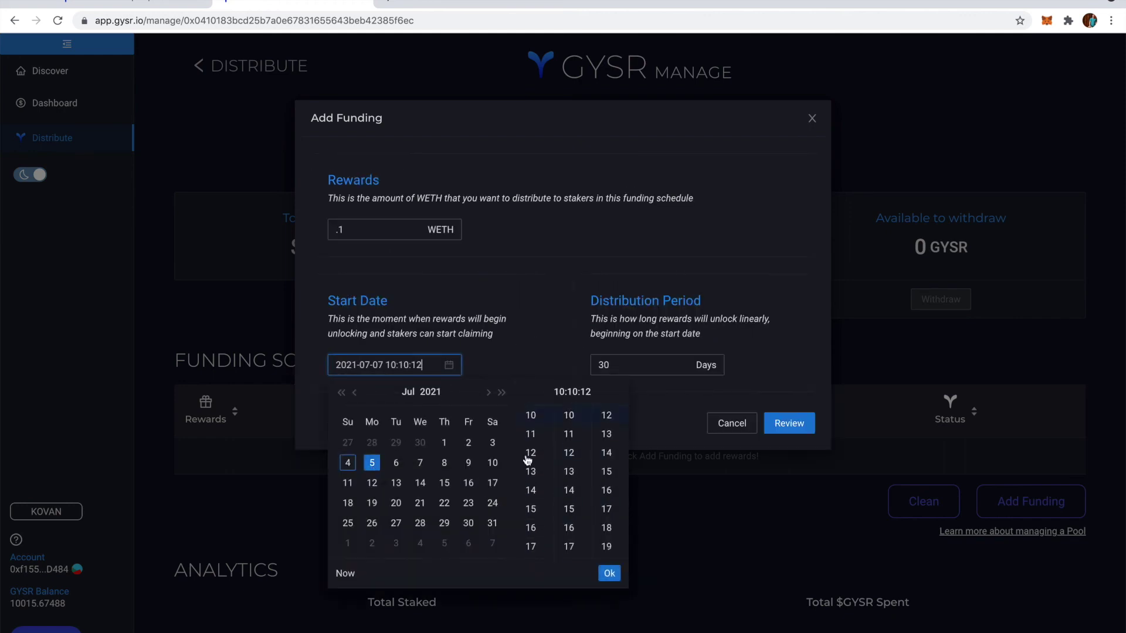
{"action": "scroll", "coordinate": [574, 431], "scroll_direction": "up", "scroll_amount": 3}
{"action": "left_click", "coordinate": [578, 419]}
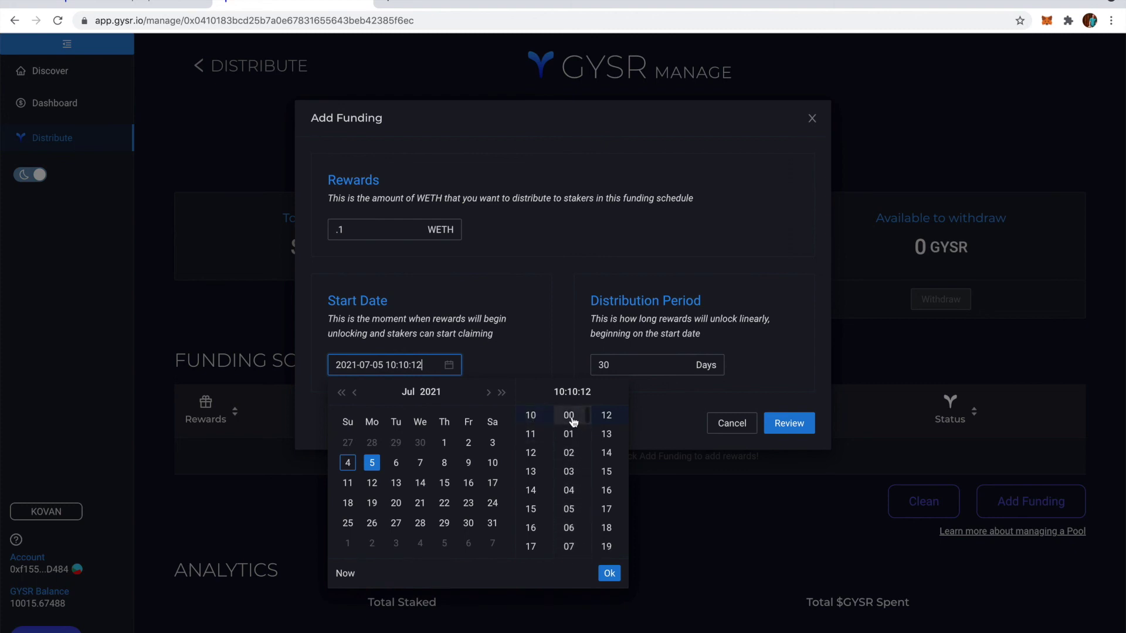
{"action": "scroll", "coordinate": [610, 422], "scroll_direction": "up", "scroll_amount": 3}
{"action": "left_click", "coordinate": [608, 409]}
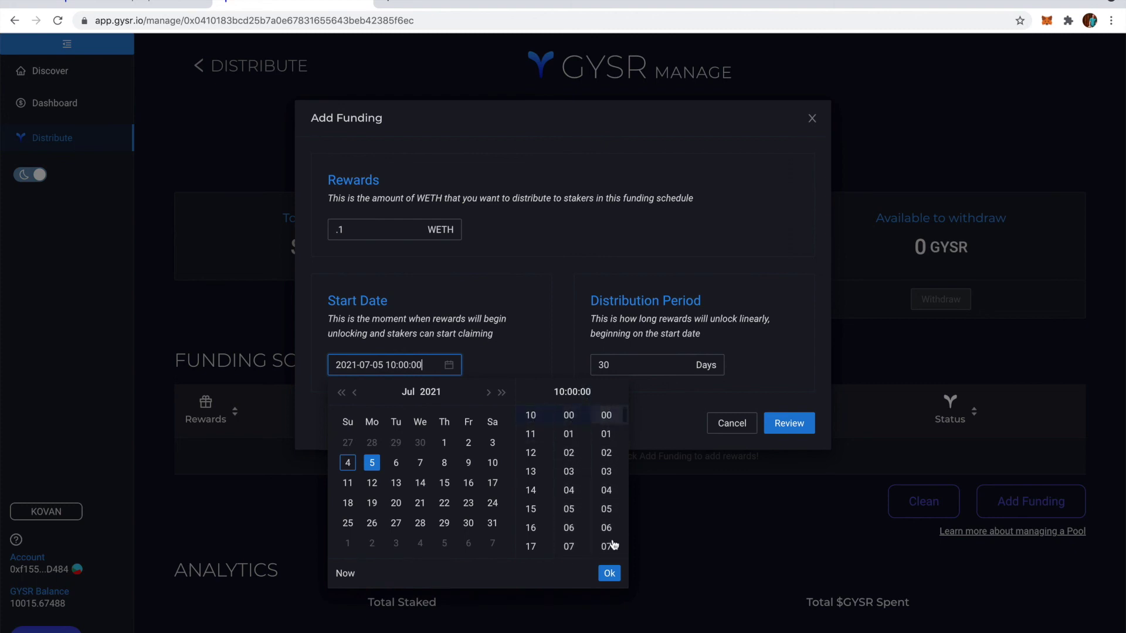
{"action": "left_click", "coordinate": [608, 572]}
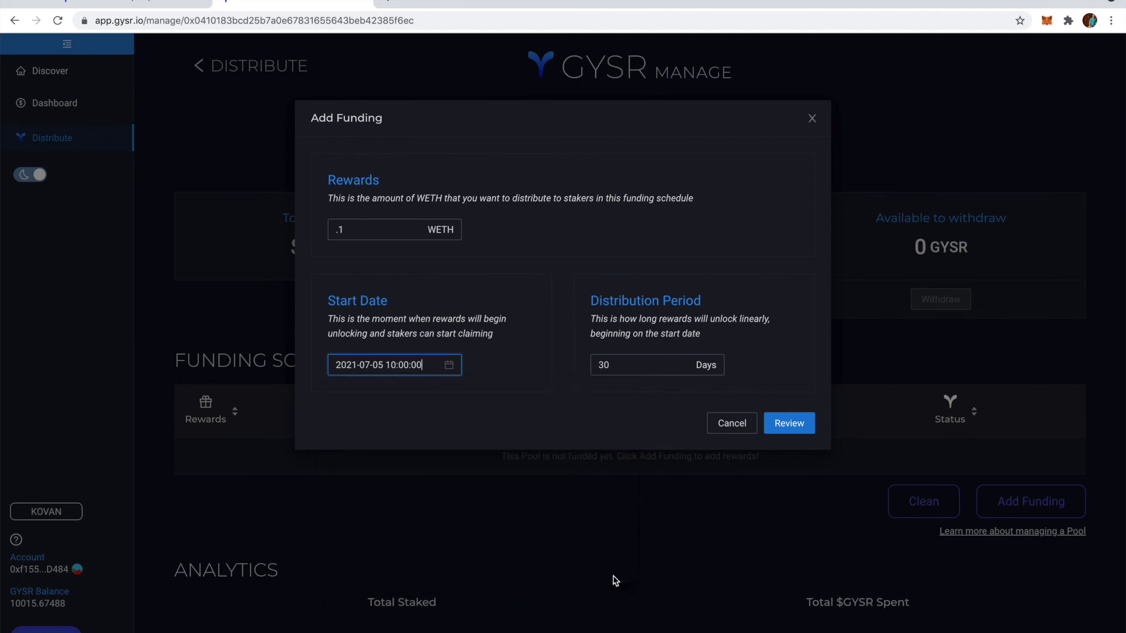
Step: Review the 0.10 WETH, 30-day schedule from 05 Jul 2021 and request WETH spending approval
{"action": "left_click", "coordinate": [788, 423]}
{"action": "left_click_drag", "start_coordinate": [386, 274], "coordinate": [498, 273]}
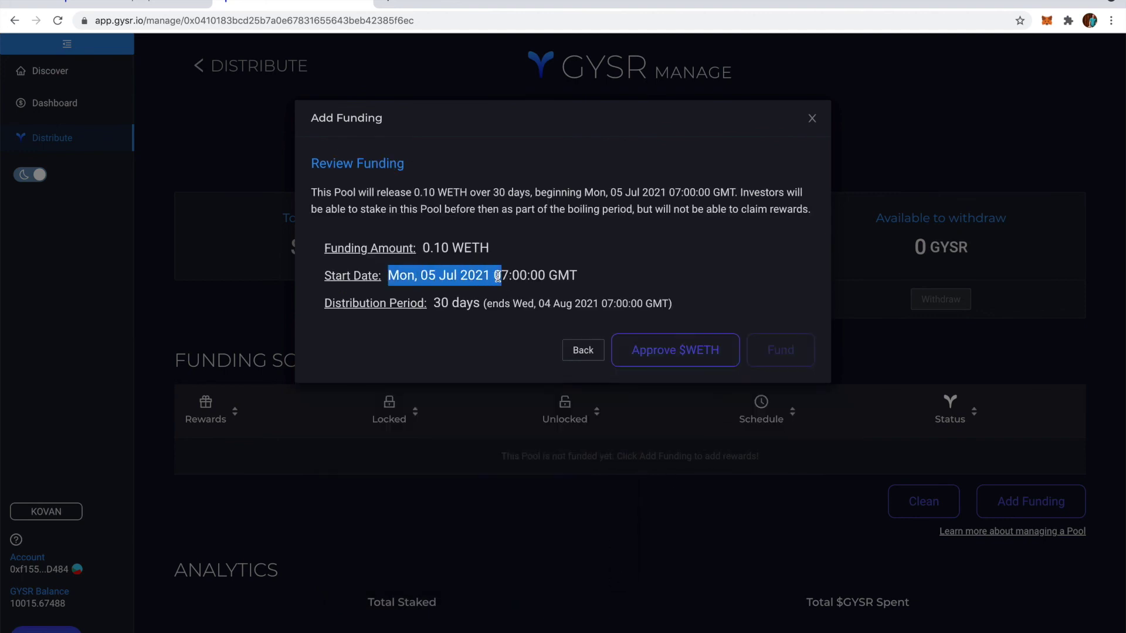
{"action": "left_click", "coordinate": [499, 274]}
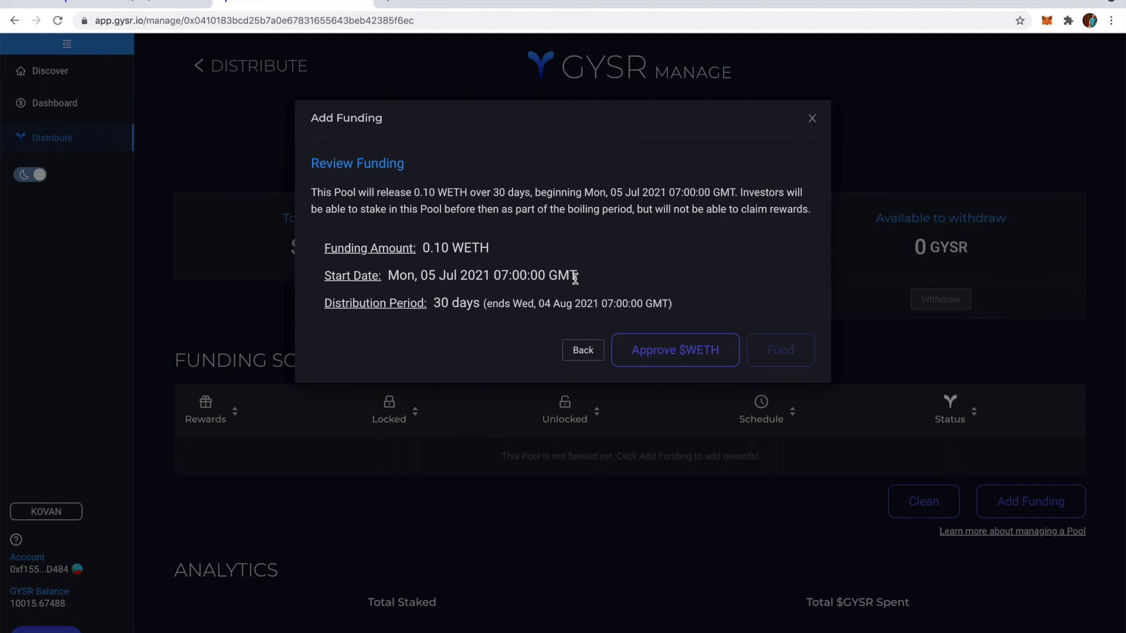
{"action": "left_click", "coordinate": [703, 356]}
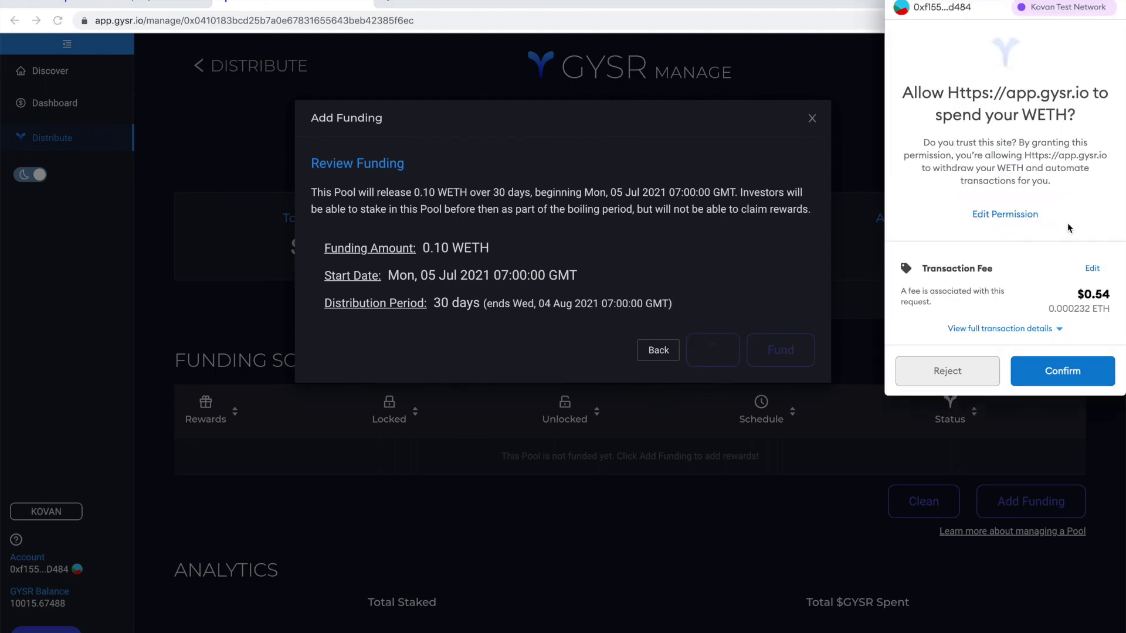
Step: Confirm the WETH approval in MetaMask, fund the pool with 0.10 WETH, confirm, and close the notice
{"action": "left_click", "coordinate": [1063, 370]}
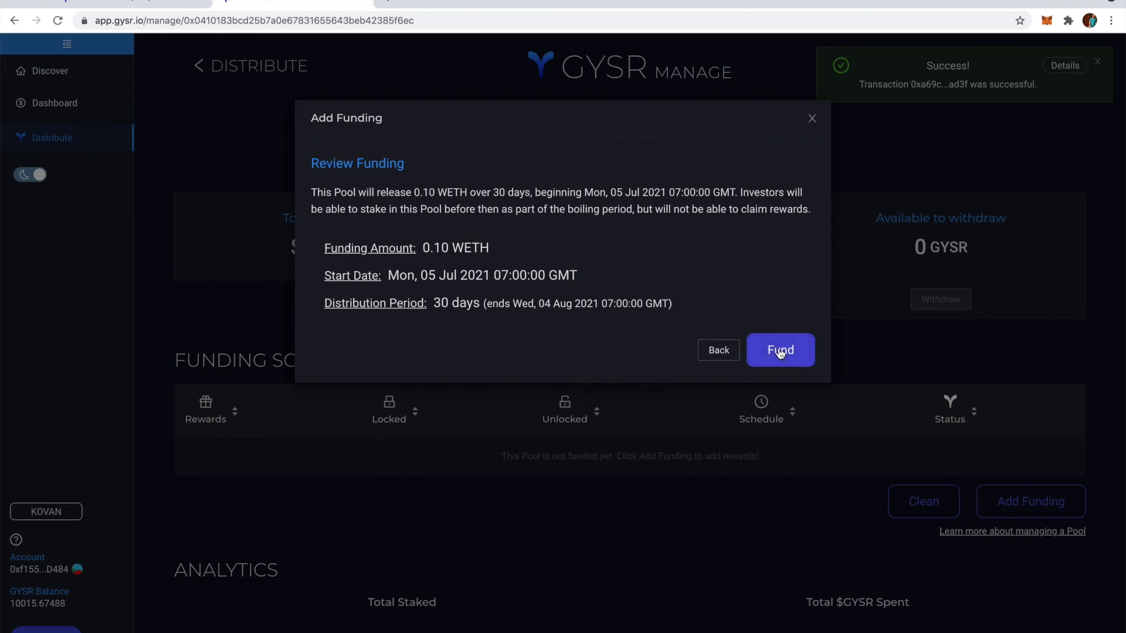
{"action": "left_click", "coordinate": [780, 350]}
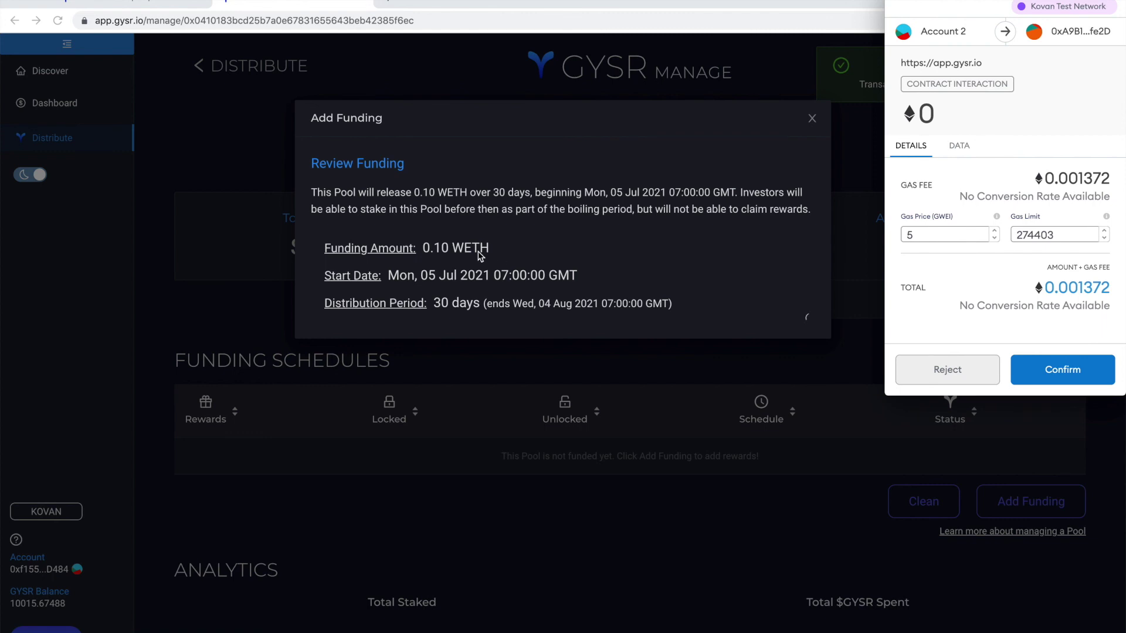
{"action": "left_click", "coordinate": [1088, 377]}
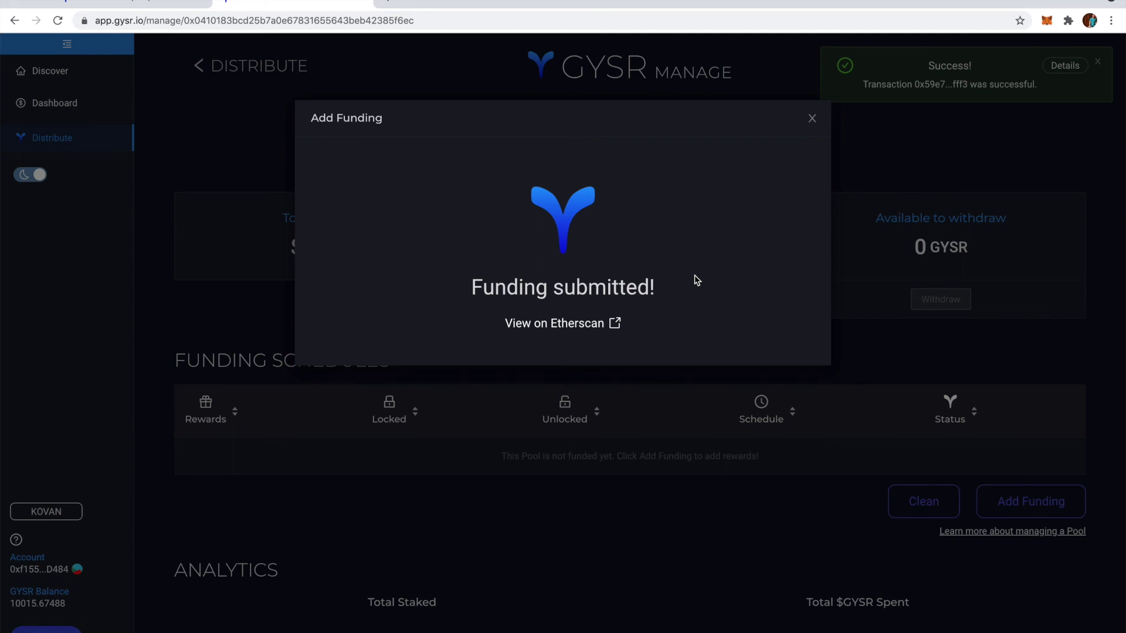
{"action": "left_click", "coordinate": [812, 119]}
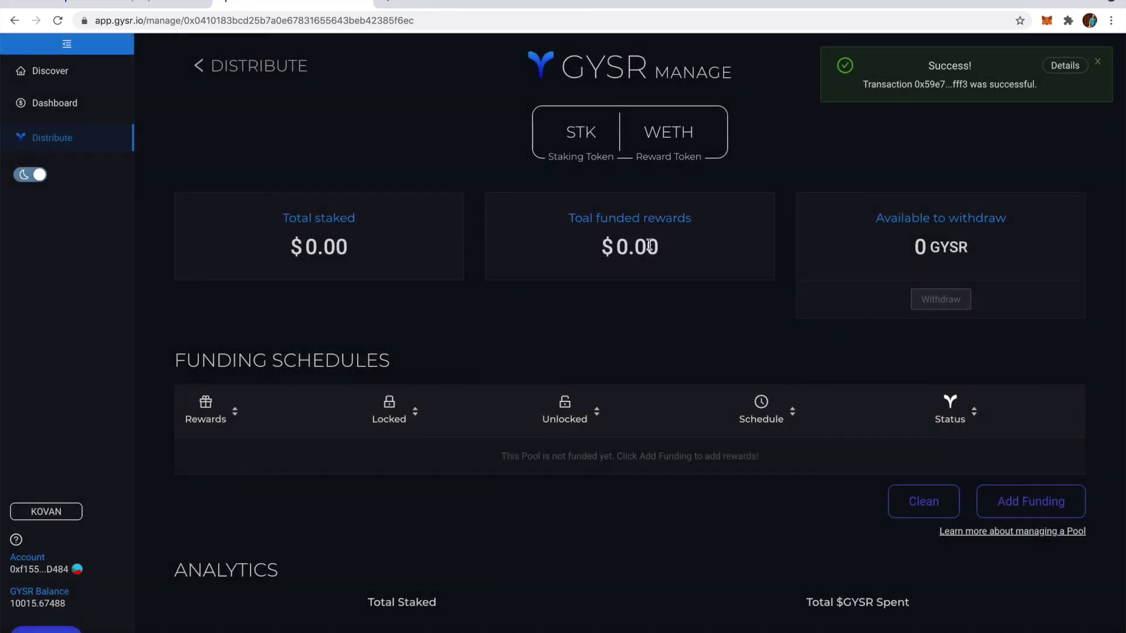
Step: Reload the pool page to check the 0.100 WETH Boiling schedule, then go to Discover
{"action": "key", "text": "ctrl+r"}
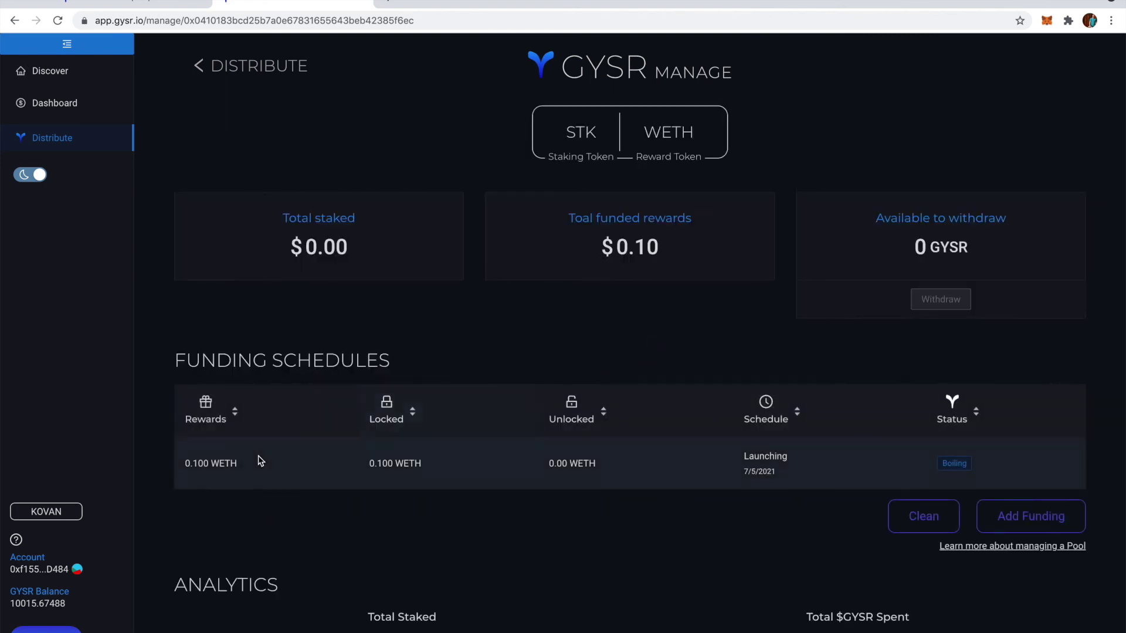
{"action": "left_click_drag", "start_coordinate": [198, 464], "coordinate": [226, 466]}
{"action": "left_click", "coordinate": [226, 467]}
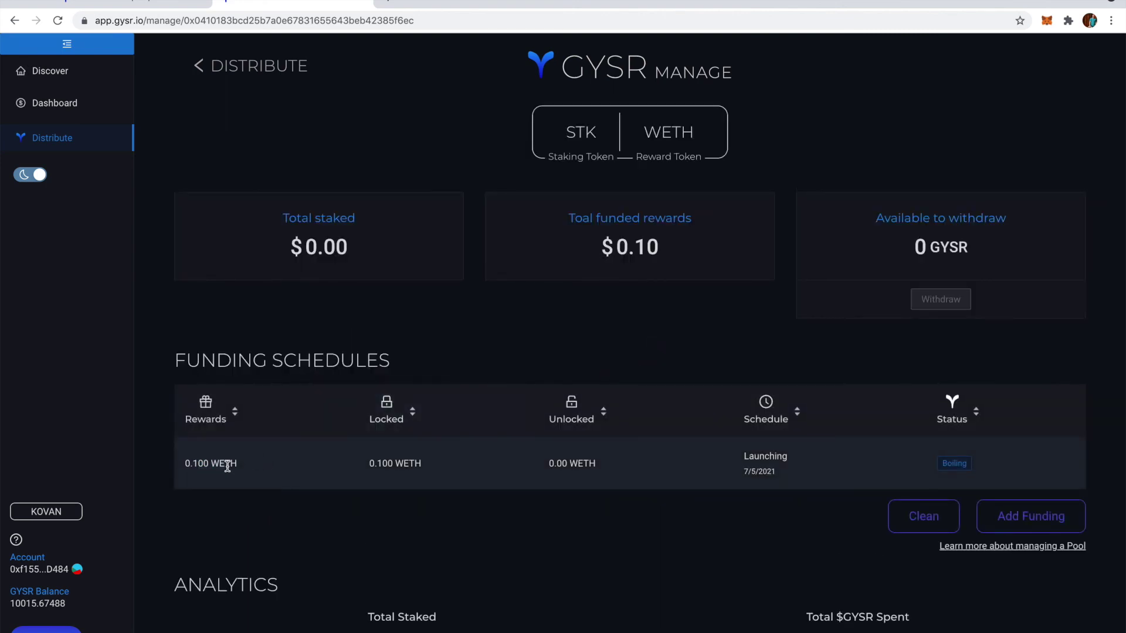
{"action": "left_click_drag", "start_coordinate": [384, 466], "coordinate": [408, 466]}
{"action": "left_click", "coordinate": [410, 466]}
{"action": "left_click_drag", "start_coordinate": [941, 465], "coordinate": [967, 466]}
{"action": "left_click", "coordinate": [968, 468]}
{"action": "left_click", "coordinate": [76, 74]}
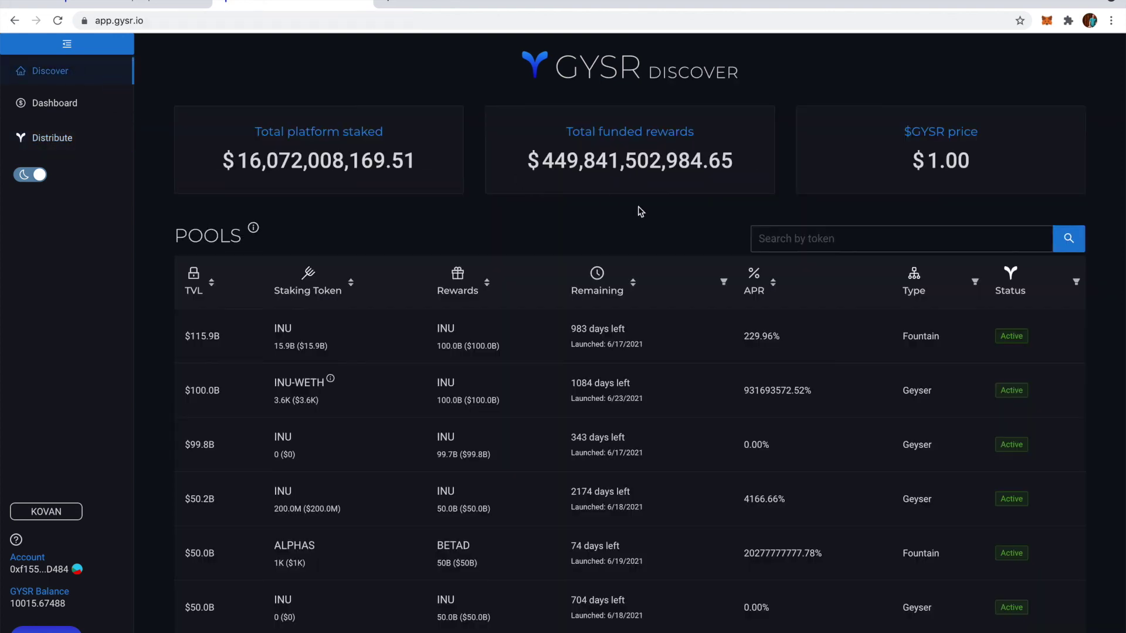
Step: Filter the Discover pools list by the token search 'stk'
{"action": "left_click", "coordinate": [841, 241]}
{"action": "type", "text": "stk"}
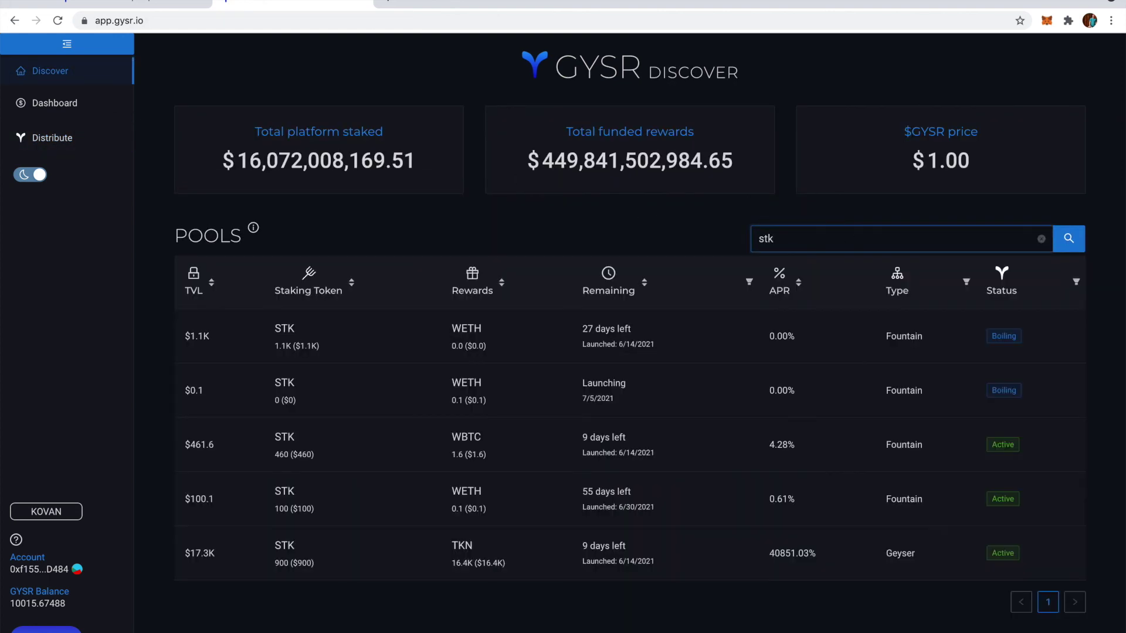